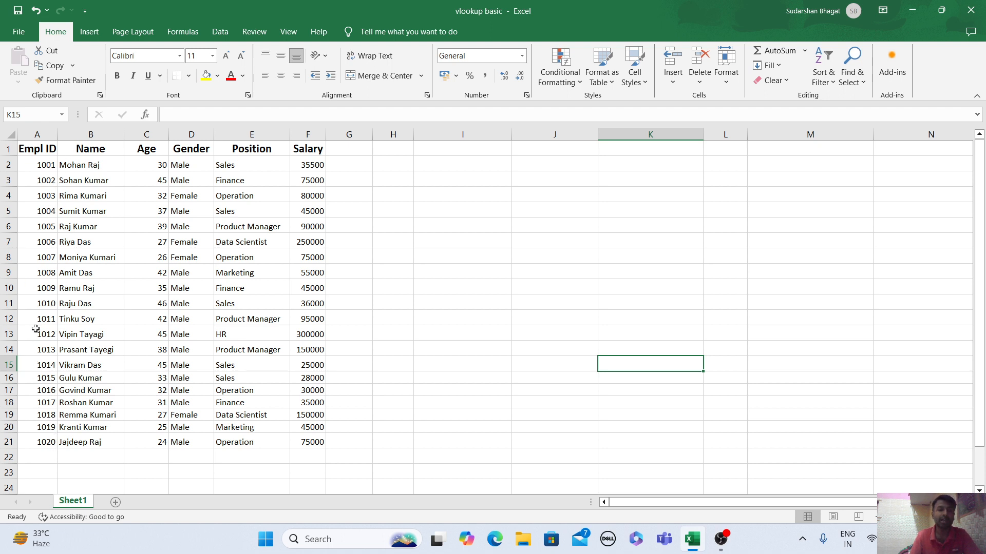
{"action": "left_click", "coordinate": [476, 191]}
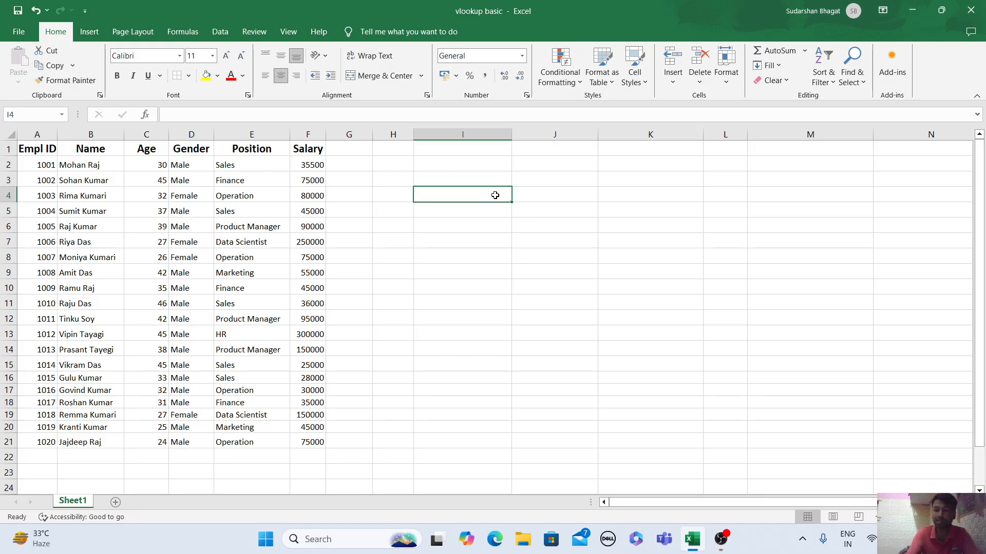
{"action": "type", "text": "1005"}
{"action": "key", "text": "Return"}
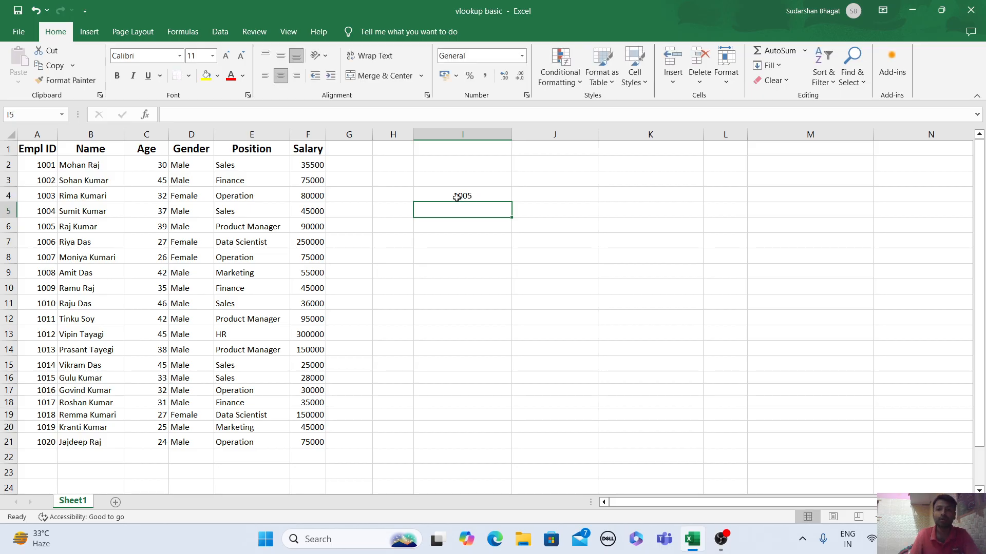
{"action": "left_click", "coordinate": [503, 193]}
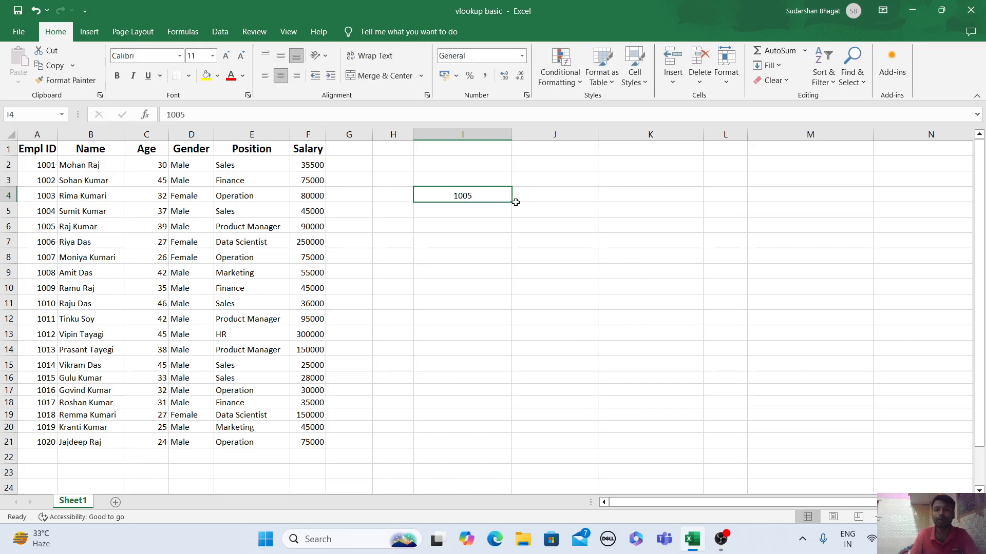
{"action": "left_click_drag", "start_coordinate": [512, 204], "coordinate": [512, 354]}
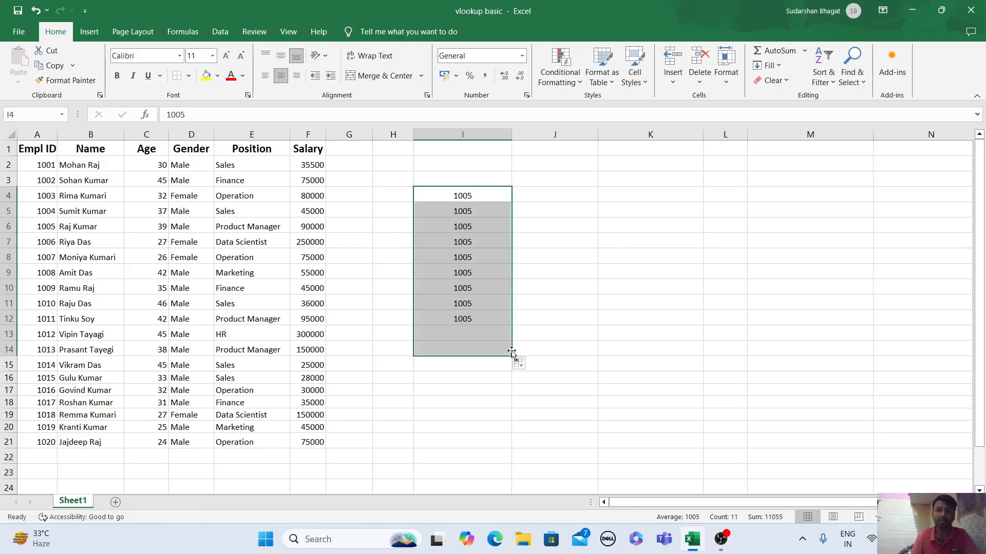
{"action": "key", "text": "Delete"}
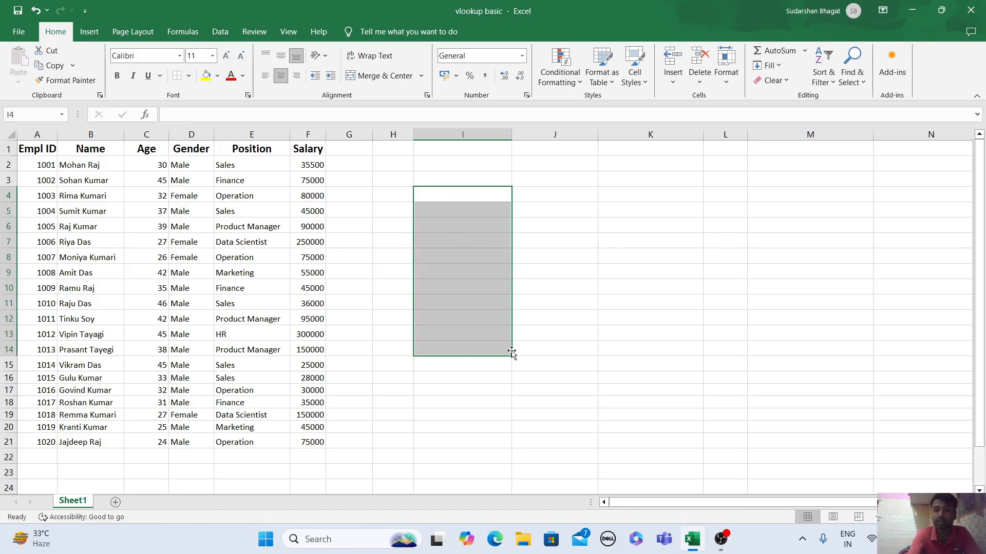
{"action": "left_click", "coordinate": [631, 242]}
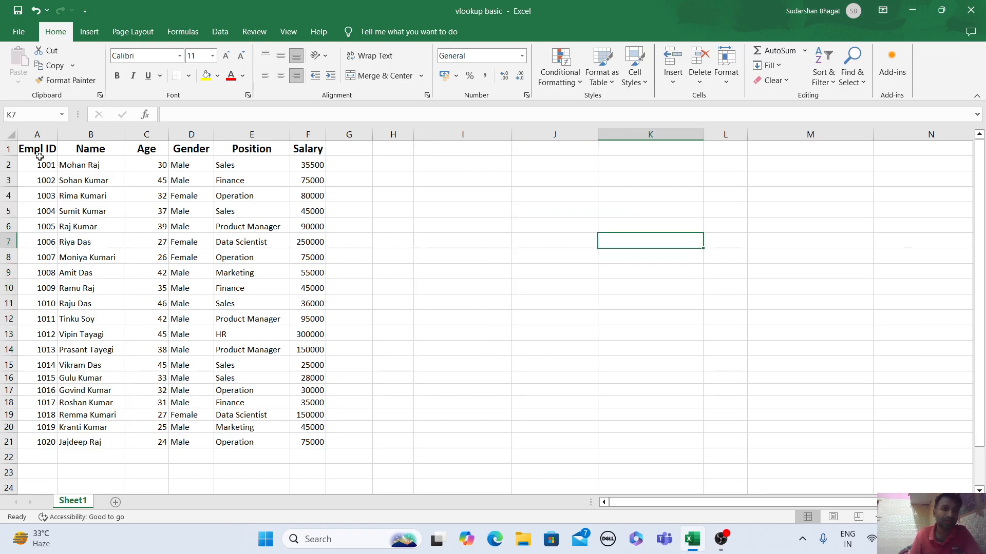
Copy the header row A1:F1 and paste it transposed as a vertical list of labels starting at J4.
{"action": "left_click", "coordinate": [23, 149]}
{"action": "left_click_drag", "start_coordinate": [24, 149], "coordinate": [298, 149]}
{"action": "key", "text": "ctrl+c"}
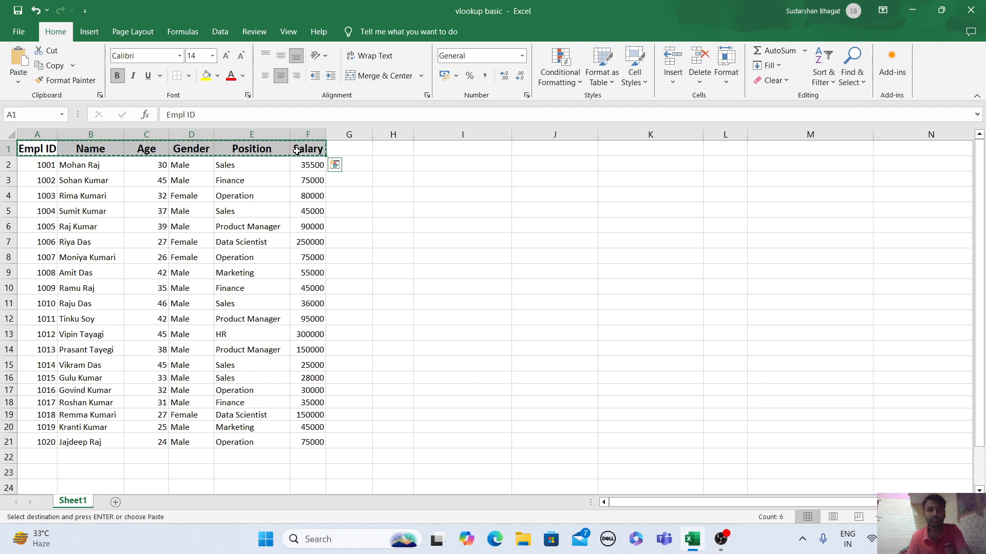
{"action": "left_click", "coordinate": [531, 196]}
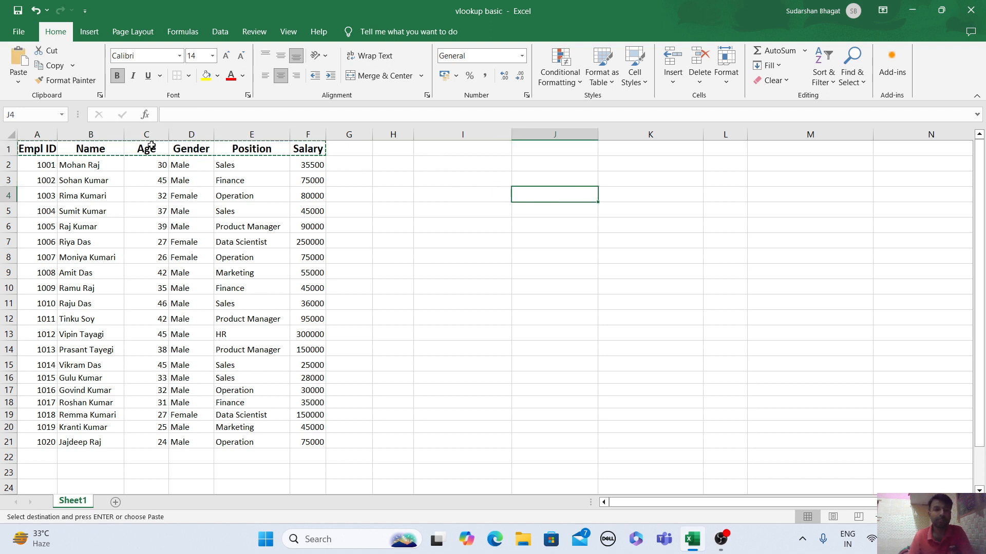
{"action": "left_click", "coordinate": [19, 82]}
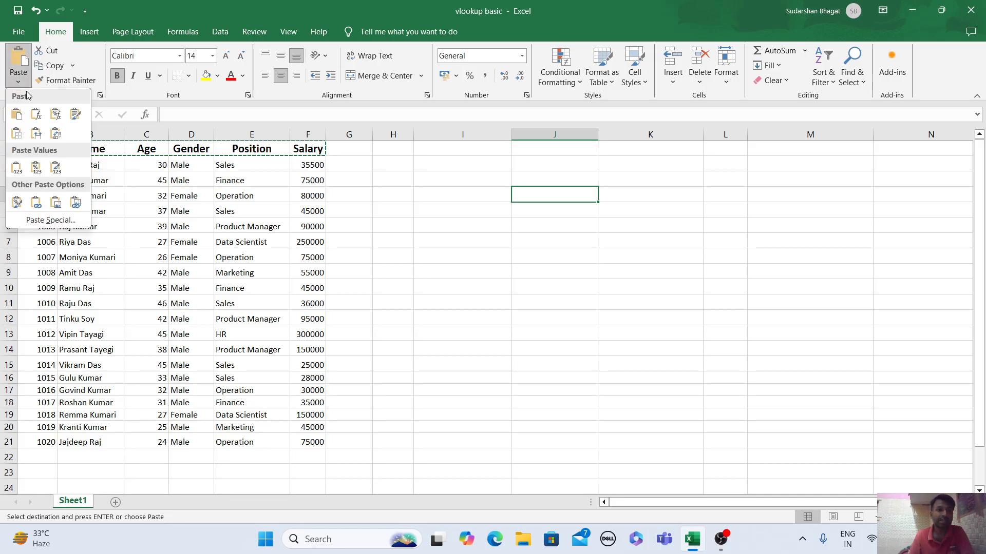
{"action": "left_click", "coordinate": [57, 134]}
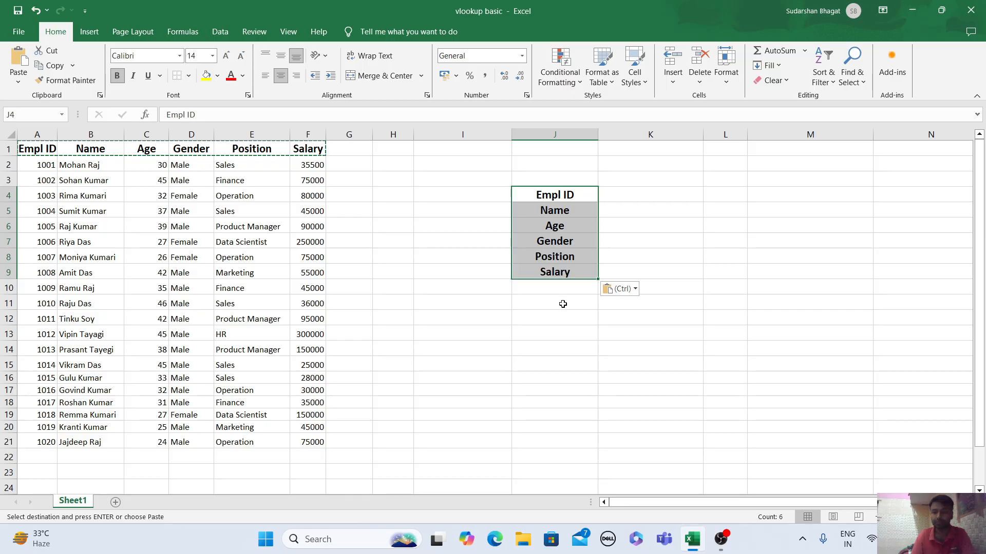
{"action": "key", "text": "Return"}
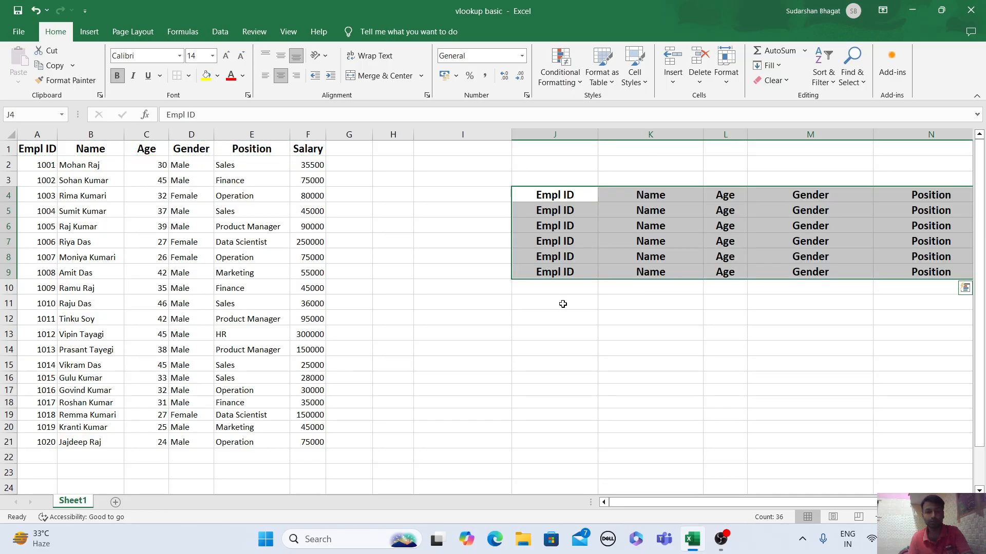
{"action": "key", "text": "ctrl+z"}
{"action": "left_click", "coordinate": [564, 328]}
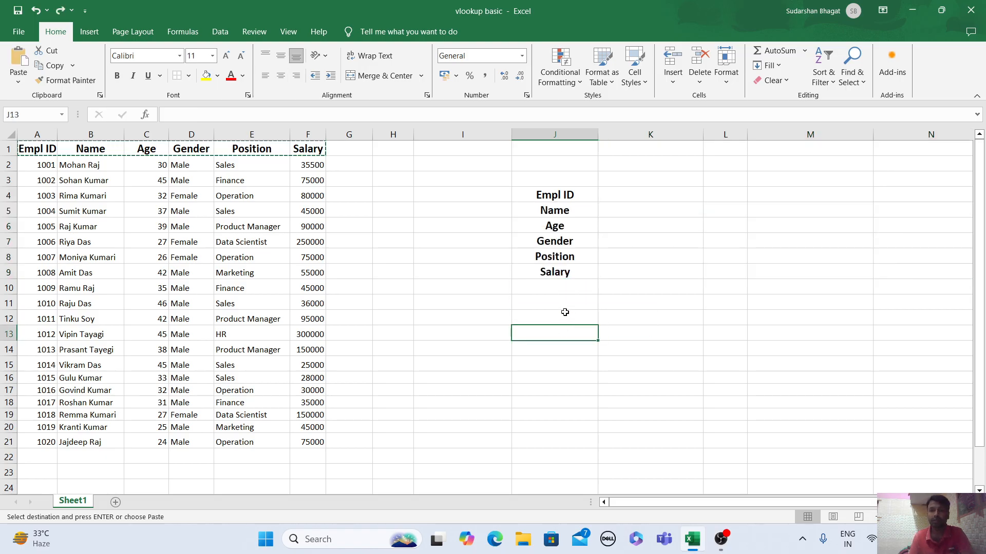
{"action": "key", "text": "Return"}
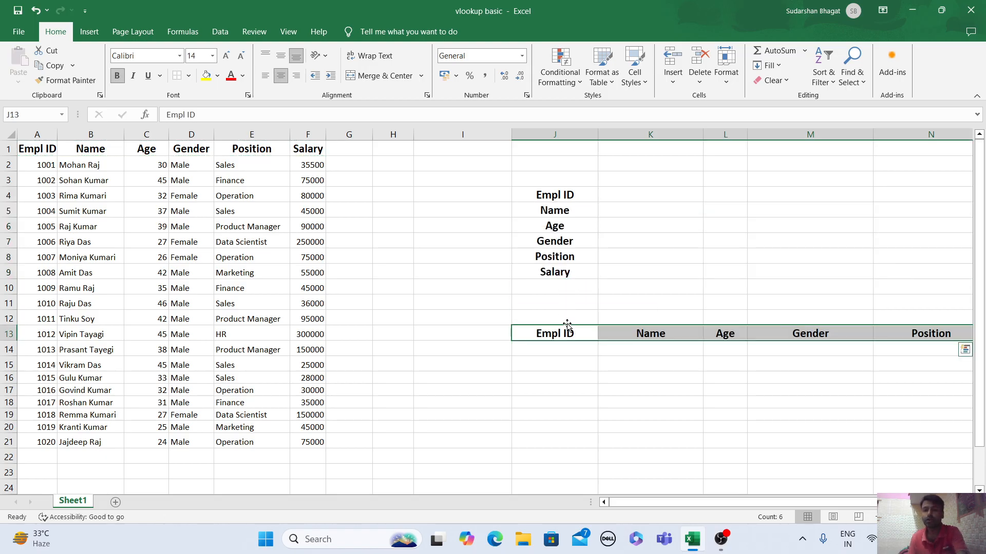
{"action": "key", "text": "Delete"}
{"action": "left_click", "coordinate": [572, 362]}
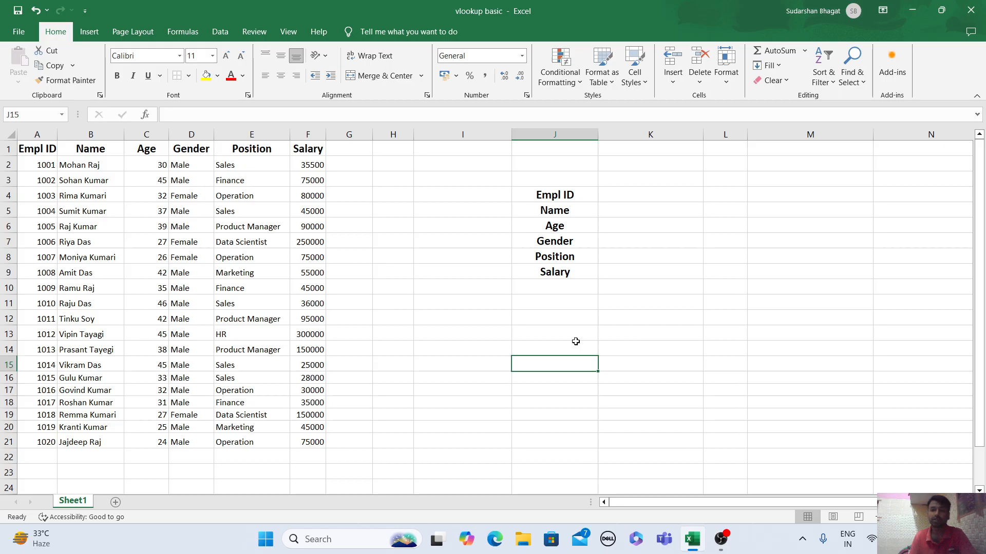
Enter the employee ID from row 6 of the table in K4 as a trial and clear the cell again.
{"action": "left_click", "coordinate": [616, 197]}
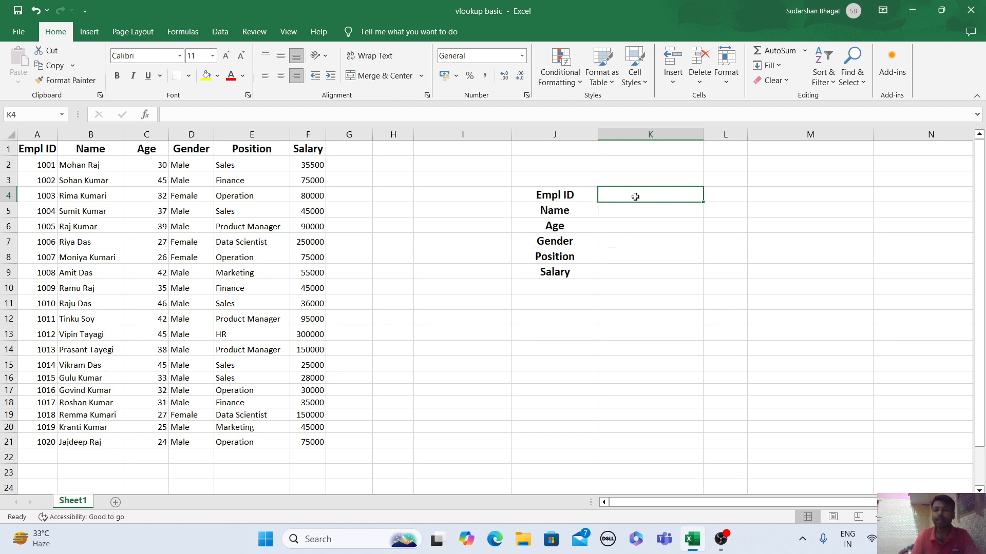
{"action": "type", "text": "1005"}
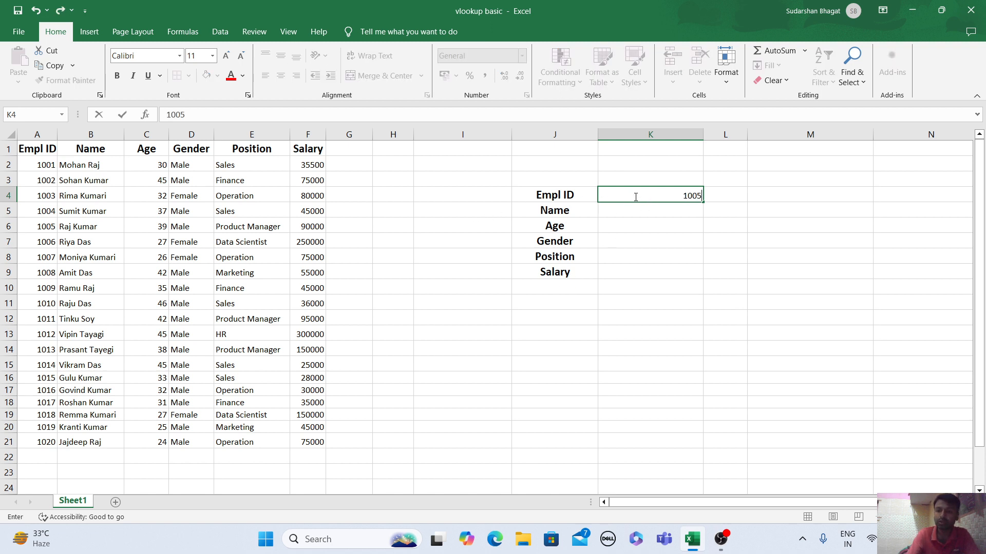
{"action": "key", "text": "Return"}
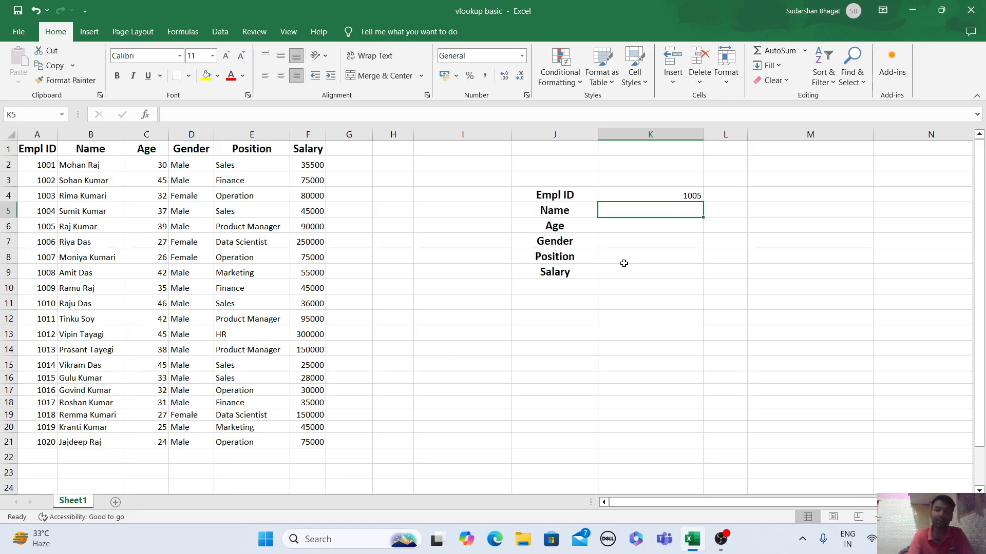
{"action": "left_click", "coordinate": [679, 197]}
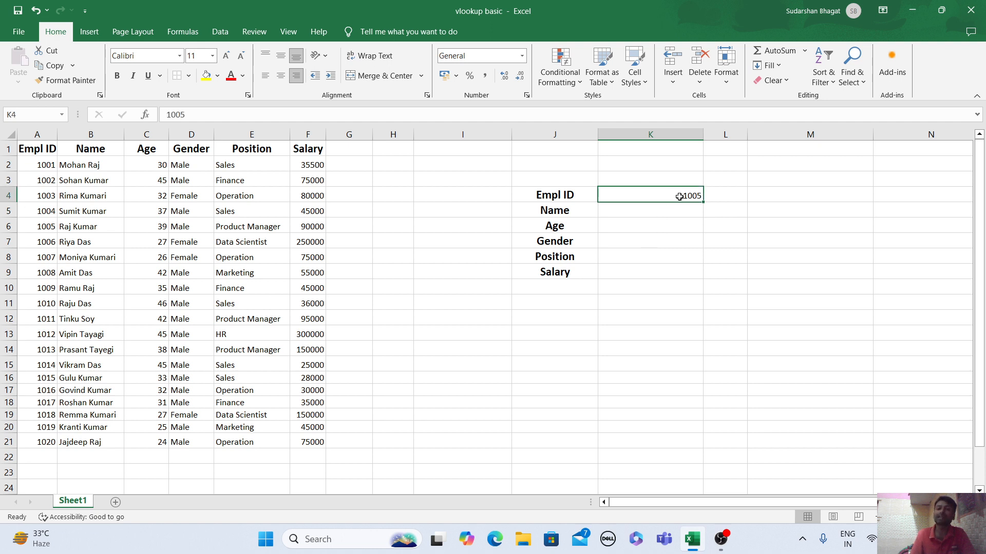
{"action": "key", "text": "Down"}
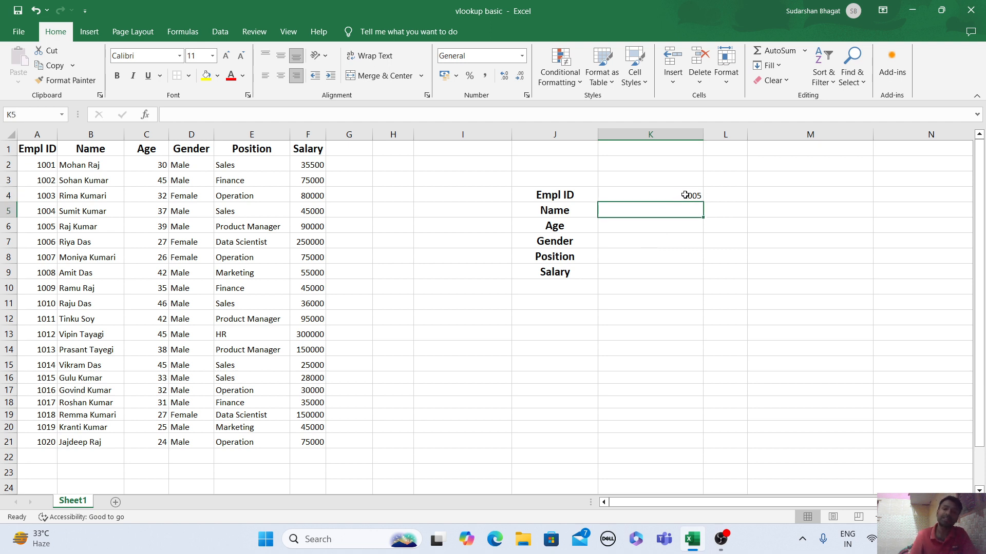
{"action": "left_click", "coordinate": [685, 195]}
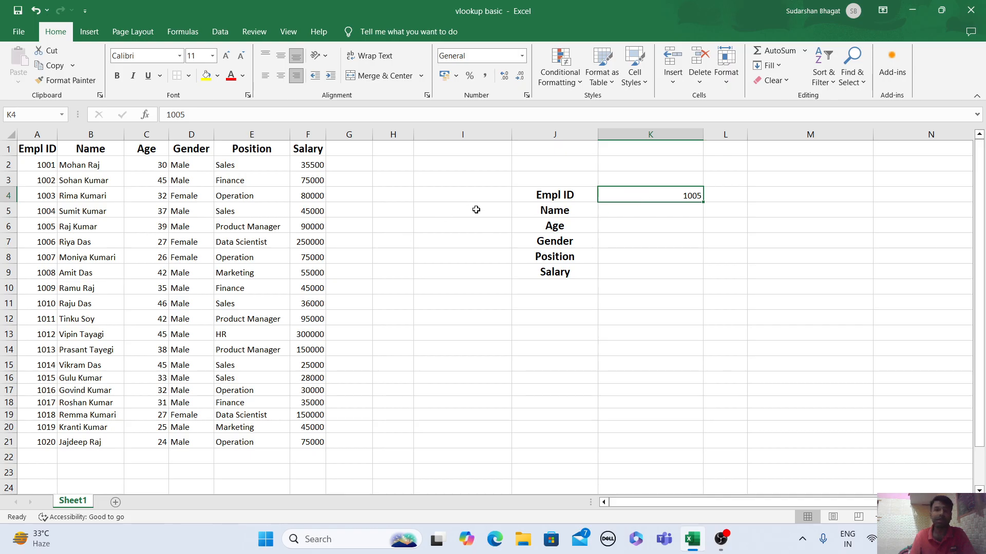
{"action": "left_click", "coordinate": [649, 276]}
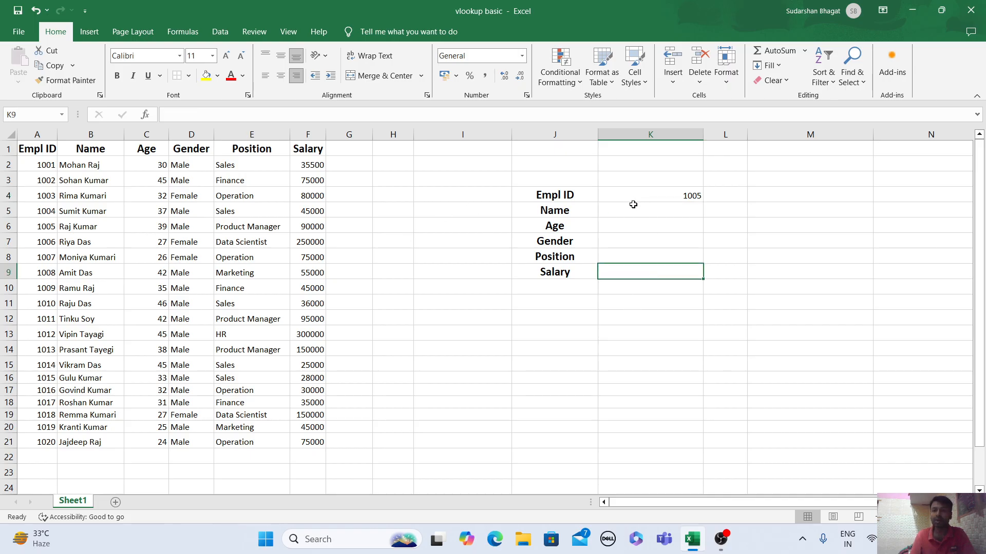
{"action": "left_click", "coordinate": [690, 197]}
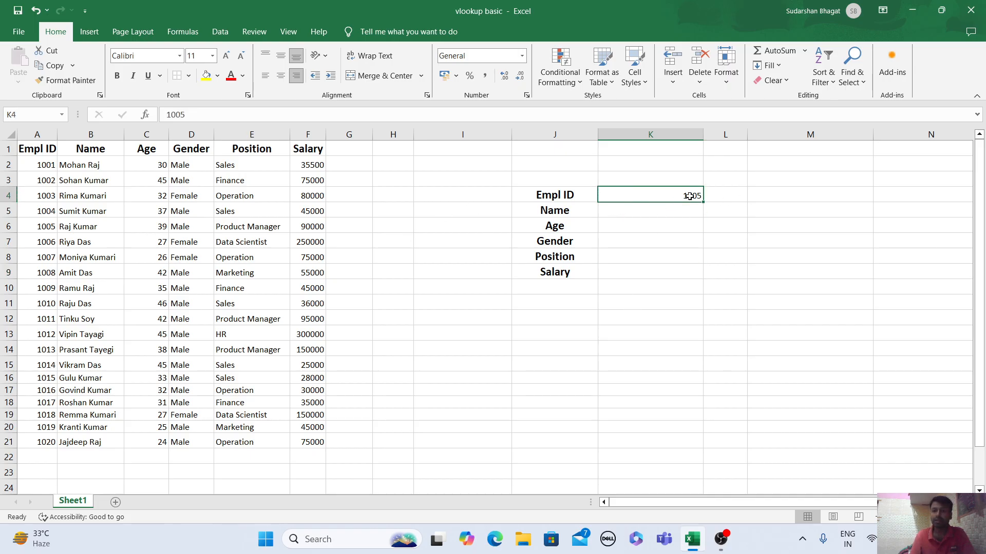
{"action": "key", "text": "Delete"}
Enter the formula =VLOOKUP(K4,A1:F21,2,0) in K5 to look up the employee's name by ID.
{"action": "left_click", "coordinate": [645, 213]}
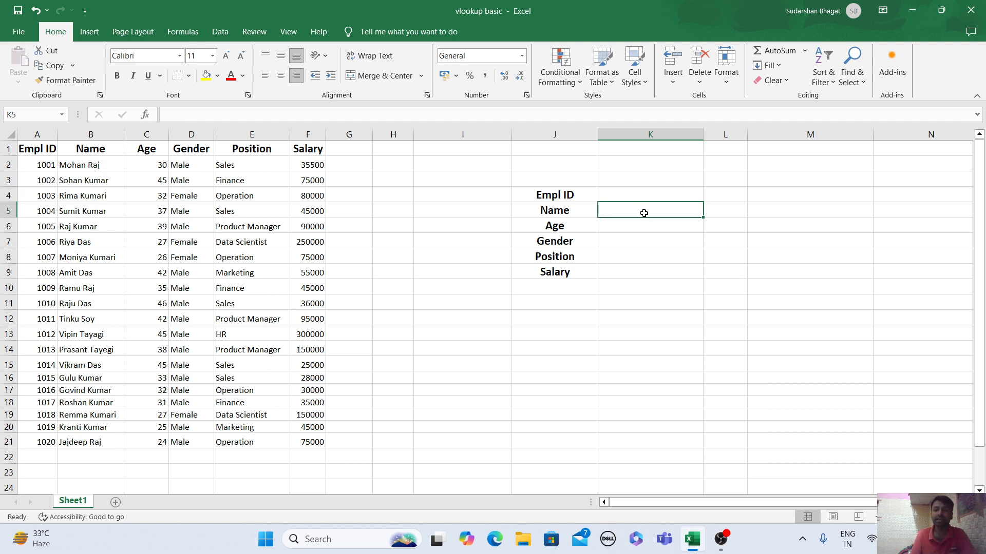
{"action": "type", "text": "="}
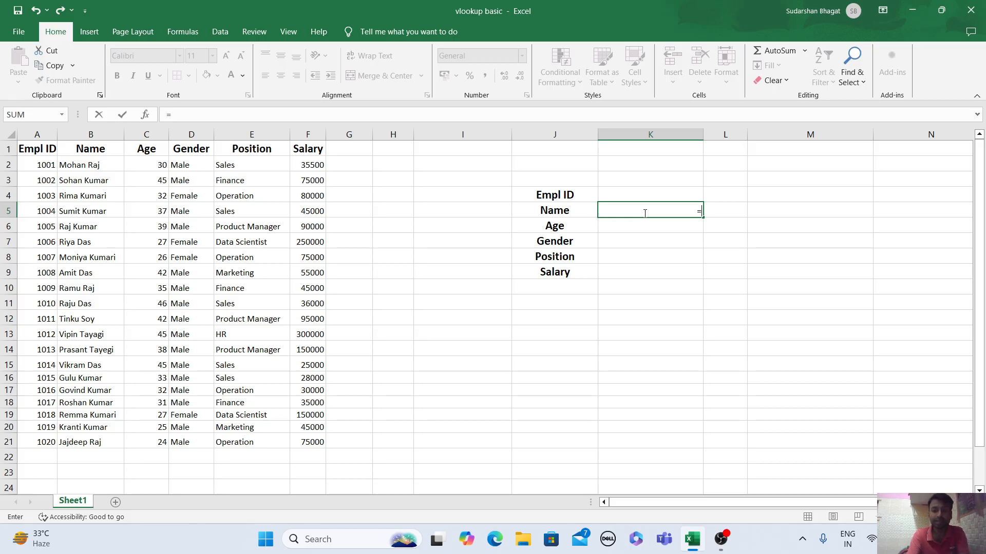
{"action": "type", "text": "vl"}
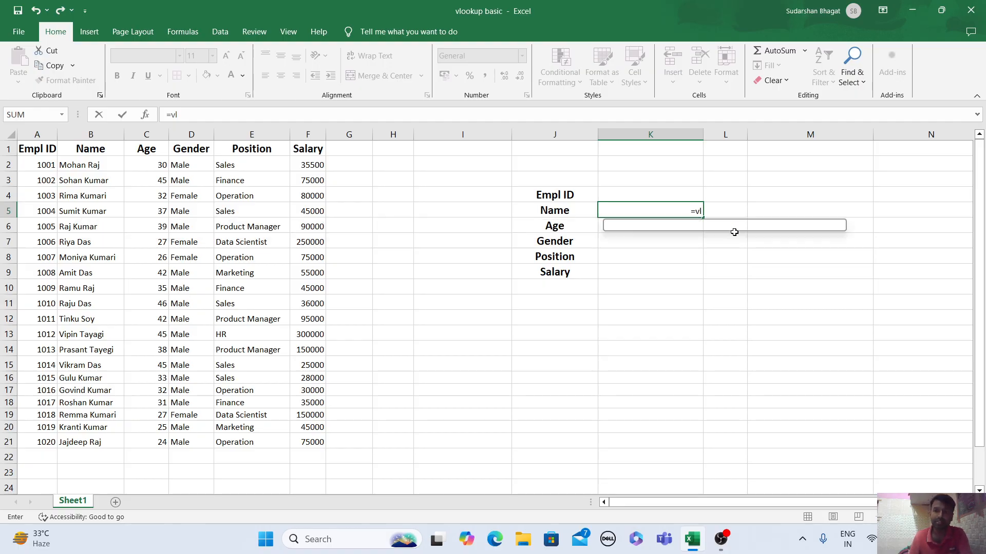
{"action": "double_click", "coordinate": [734, 226]}
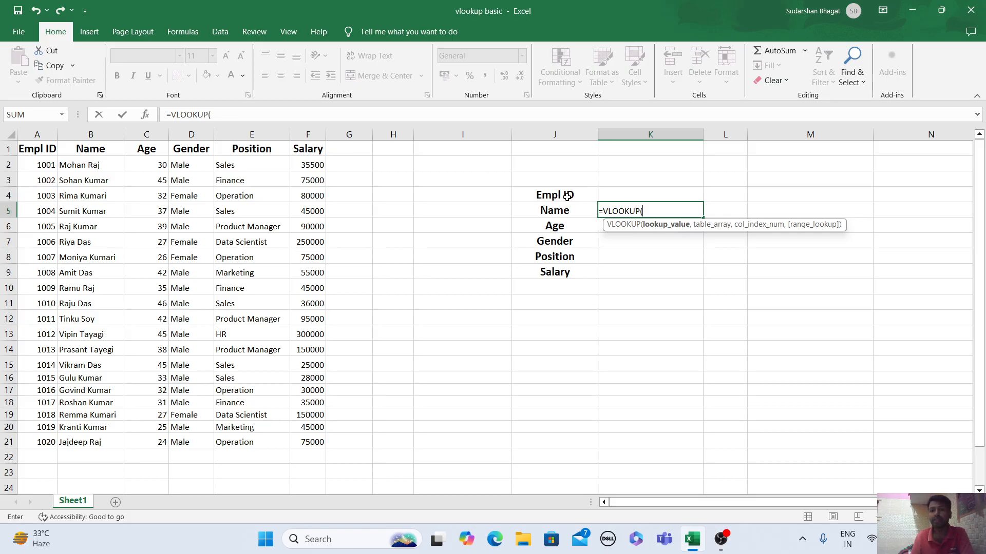
{"action": "left_click", "coordinate": [618, 193]}
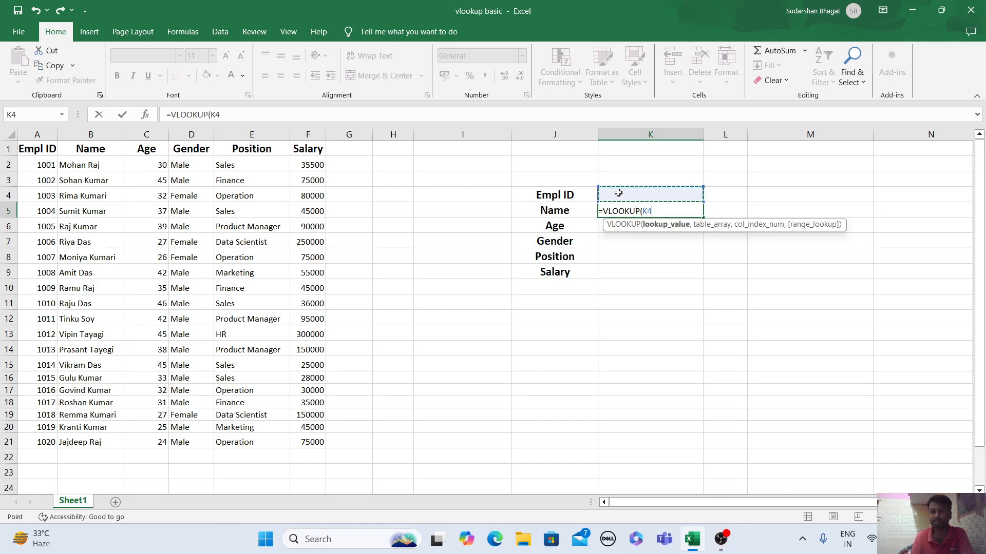
{"action": "type", "text": ","}
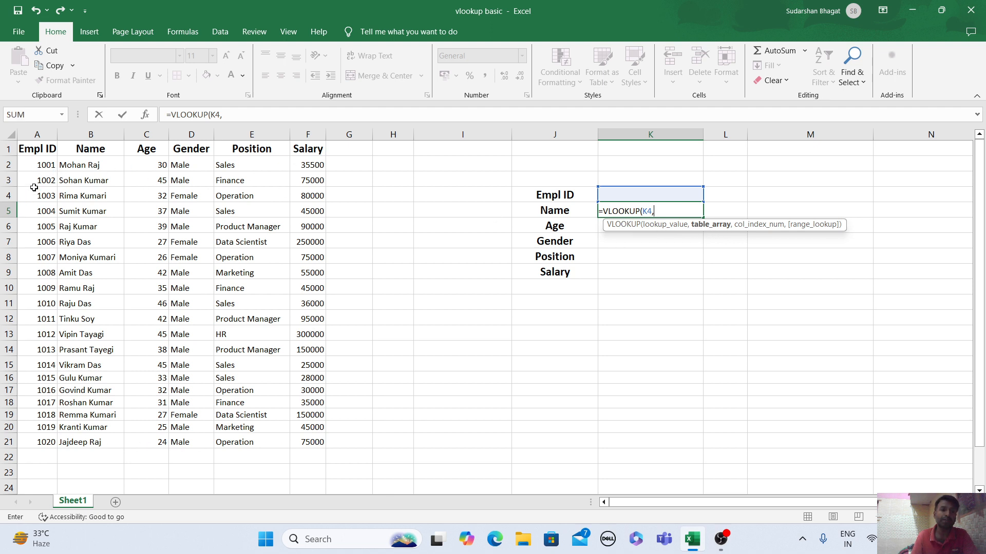
{"action": "left_click_drag", "start_coordinate": [24, 150], "coordinate": [307, 438]}
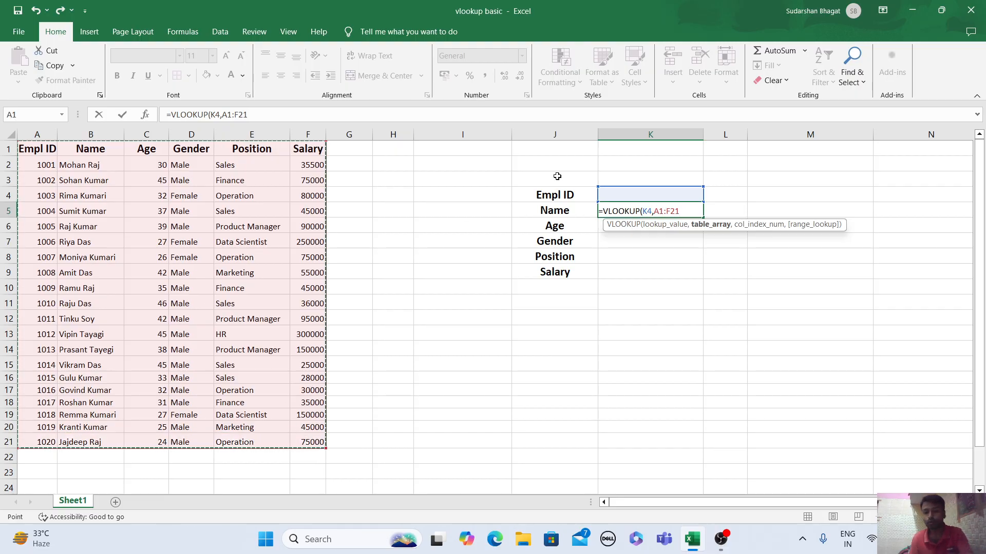
{"action": "type", "text": ",2"}
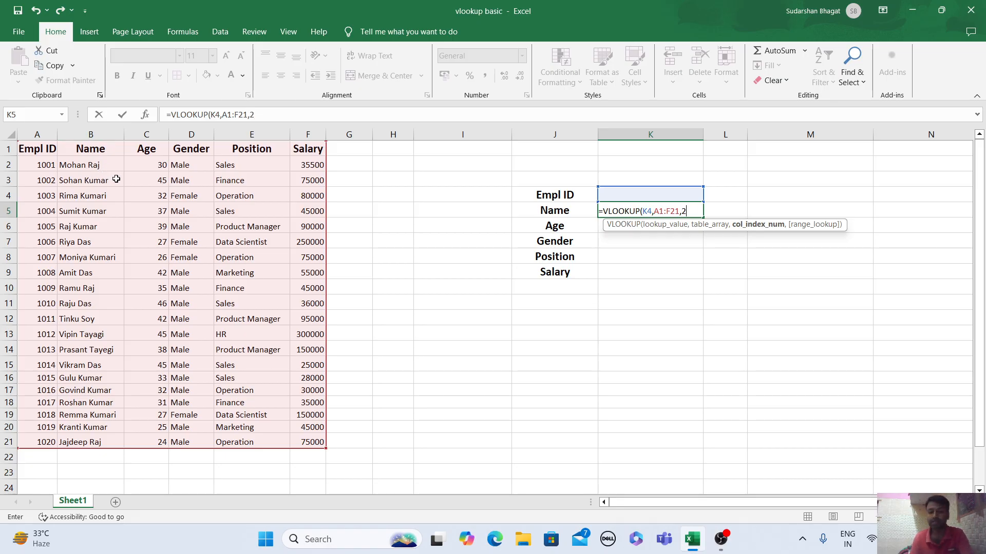
{"action": "type", "text": ",0"}
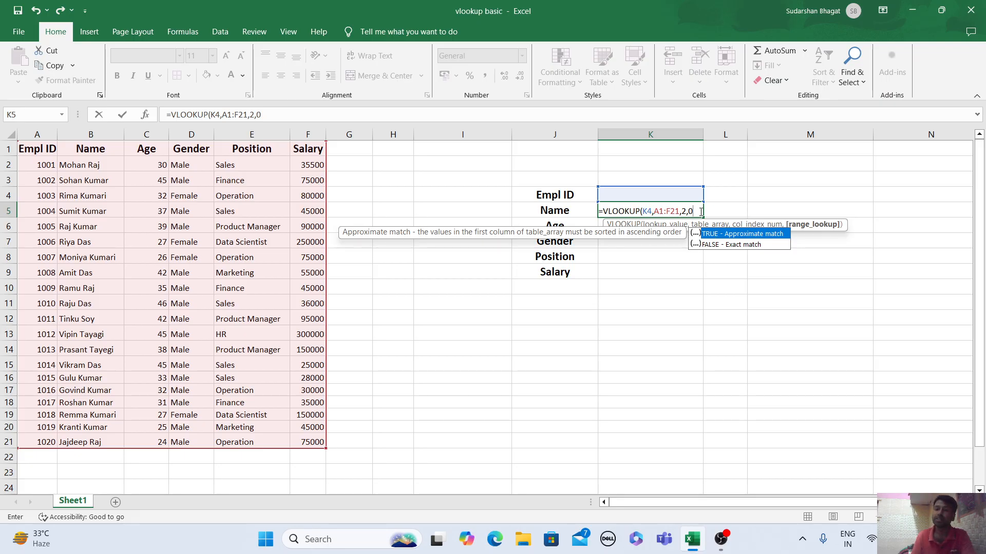
{"action": "type", "text": ")"}
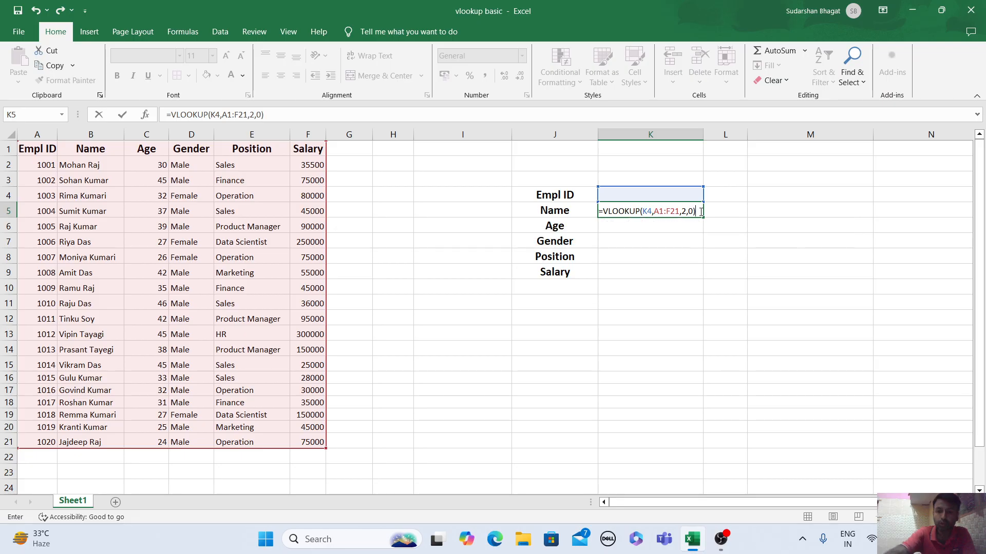
{"action": "key", "text": "Return"}
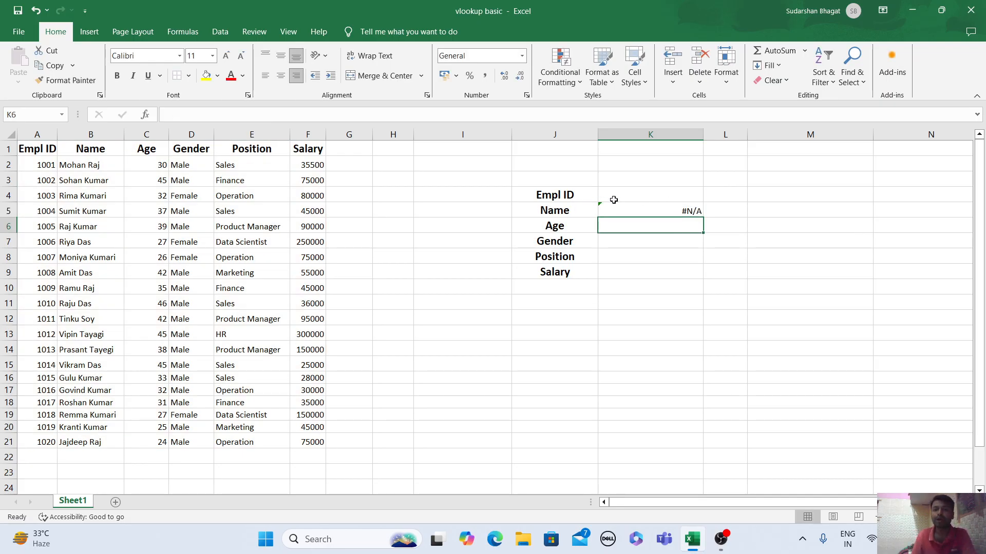
Enter the employee ID from row 7 of the table in K4 as the lookup value.
{"action": "left_click", "coordinate": [638, 195]}
{"action": "type", "text": "1006"}
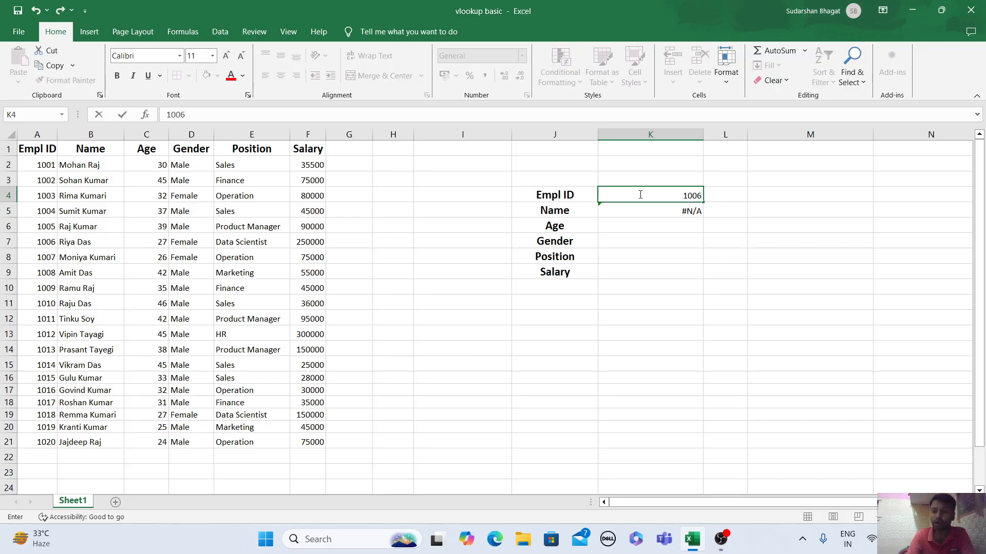
{"action": "key", "text": "Return"}
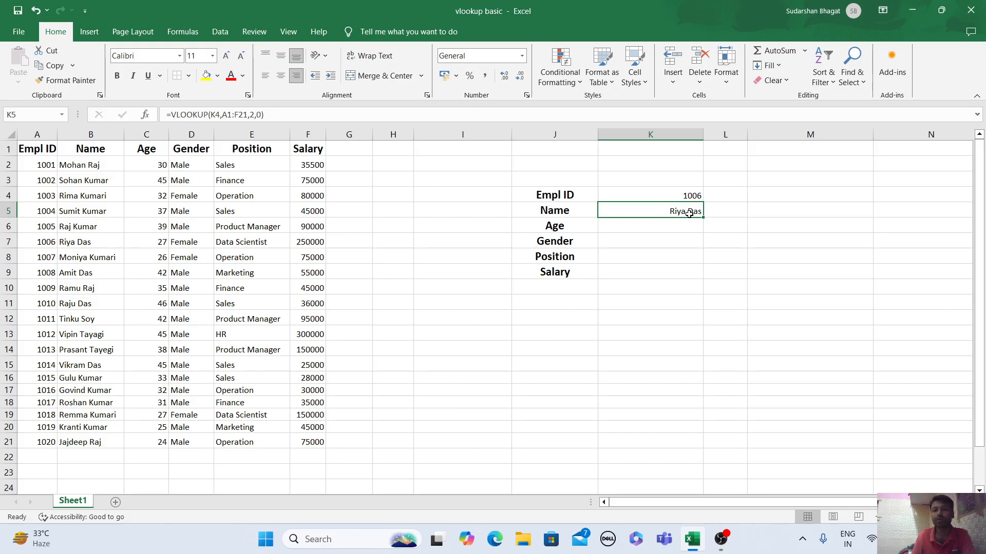
Try filling the K5 lookup formula down to K9, and clear the contents of K4:K9.
{"action": "left_click_drag", "start_coordinate": [704, 220], "coordinate": [703, 282]}
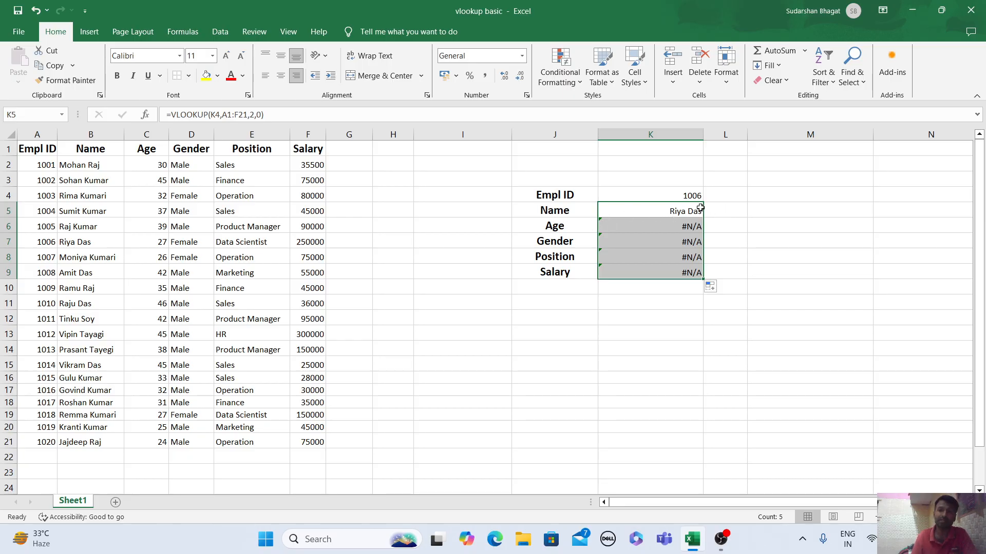
{"action": "left_click", "coordinate": [740, 230]}
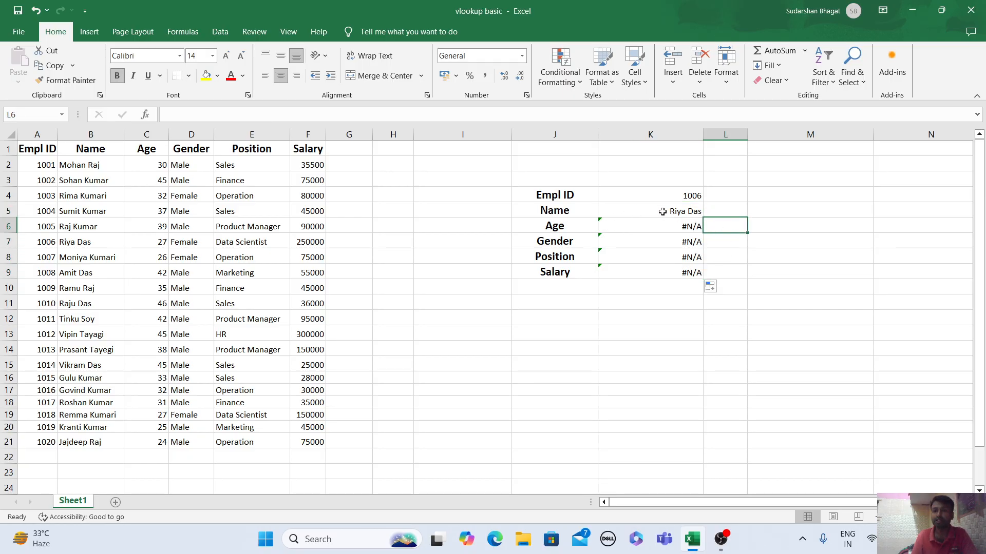
{"action": "left_click_drag", "start_coordinate": [683, 195], "coordinate": [685, 272]}
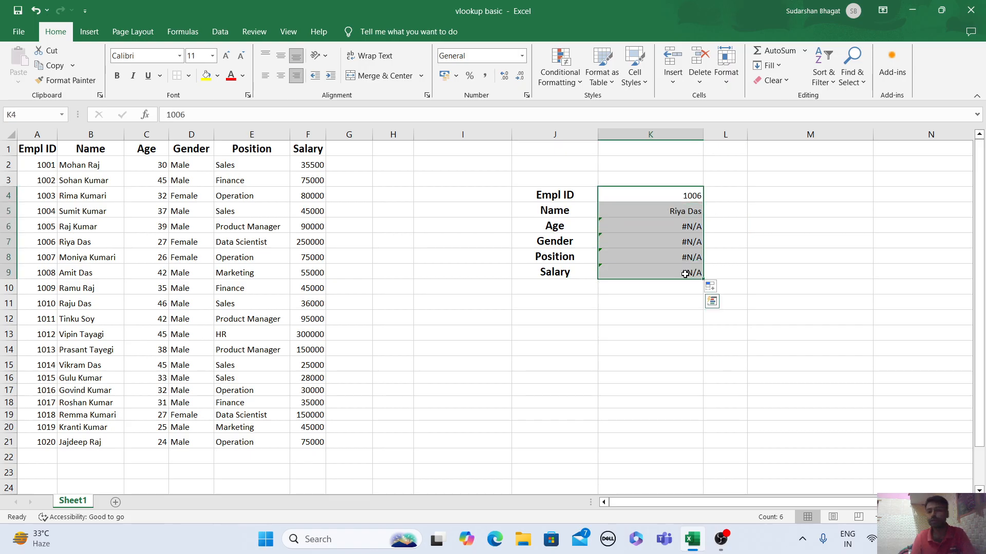
{"action": "key", "text": "Delete"}
{"action": "left_click", "coordinate": [671, 330]}
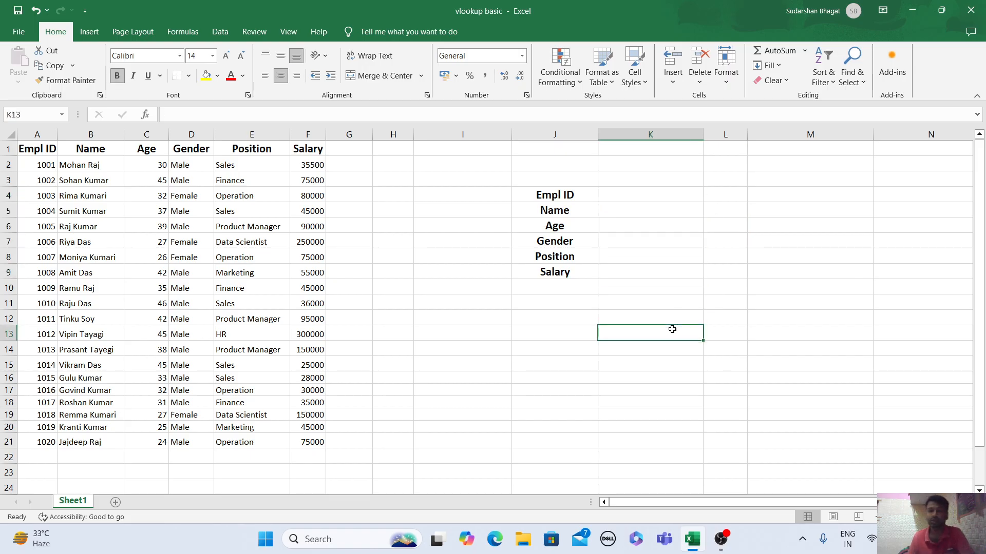
Enter the formula =VLOOKUP(K4,A1:F21,2,0) in K5 beside the Name label.
{"action": "left_click", "coordinate": [625, 211]}
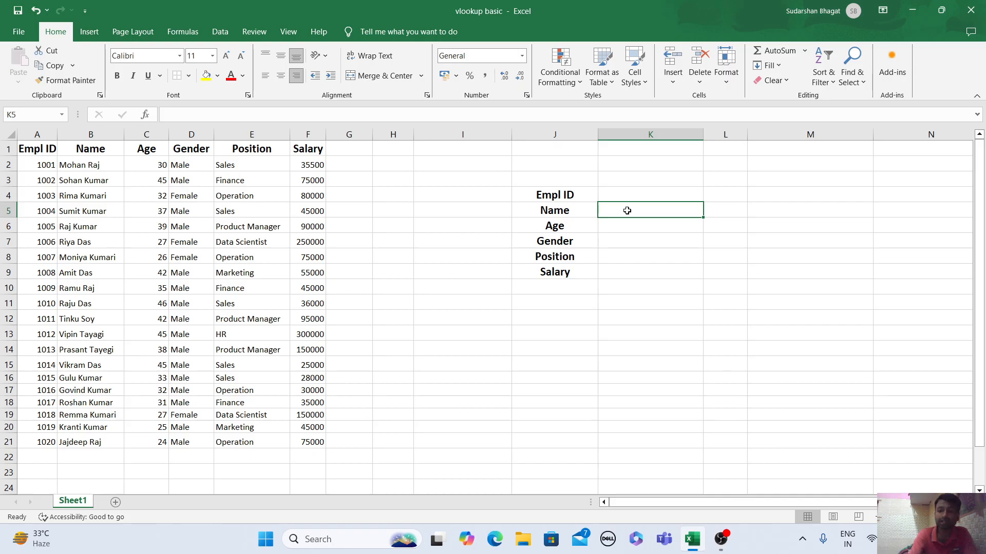
{"action": "type", "text": "="}
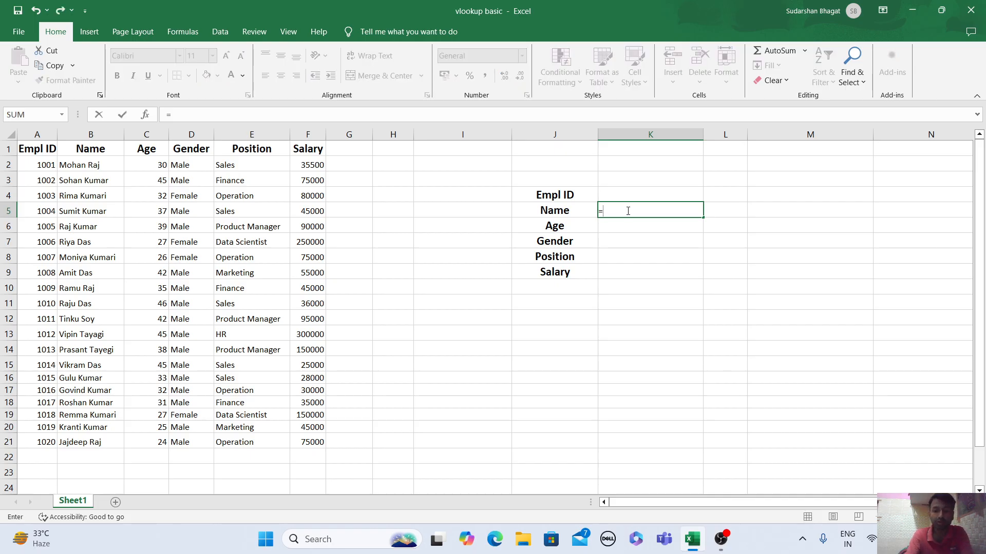
{"action": "type", "text": "vl"}
{"action": "key", "text": "Tab"}
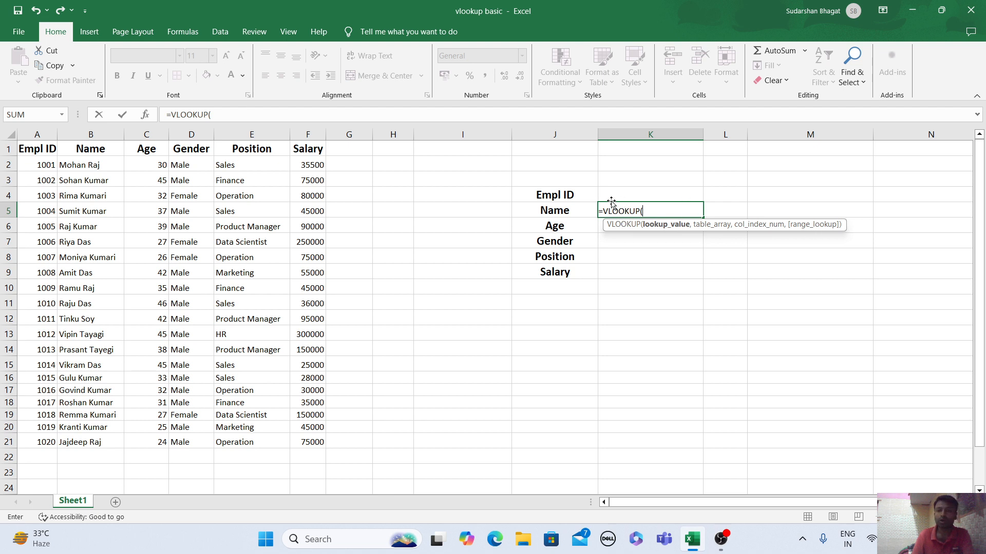
{"action": "left_click", "coordinate": [608, 194]}
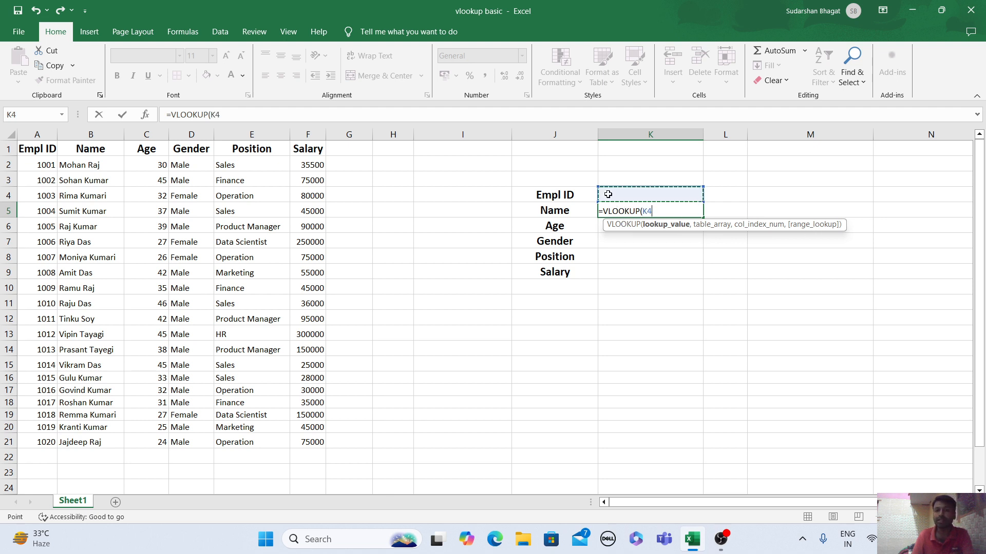
{"action": "type", "text": ","}
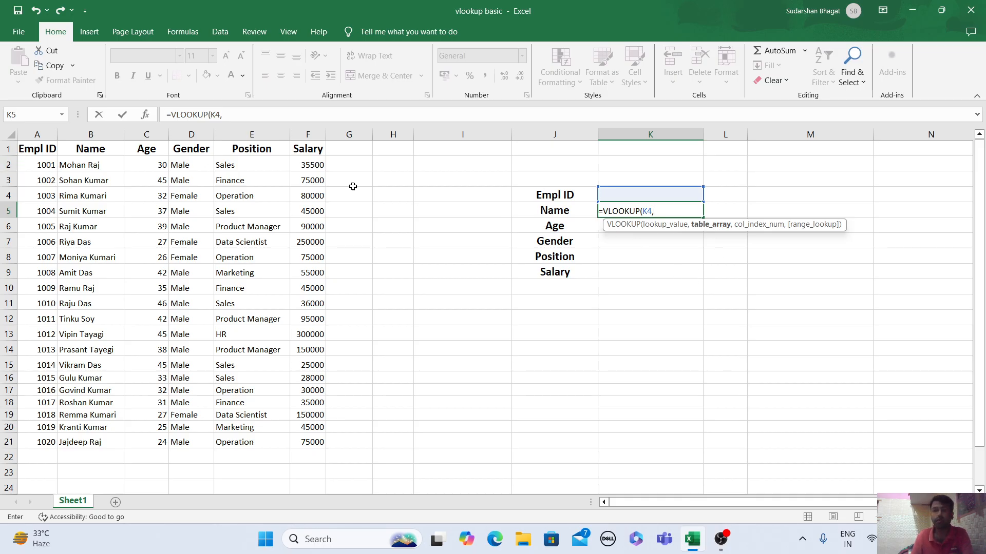
{"action": "left_click_drag", "start_coordinate": [26, 150], "coordinate": [308, 442]}
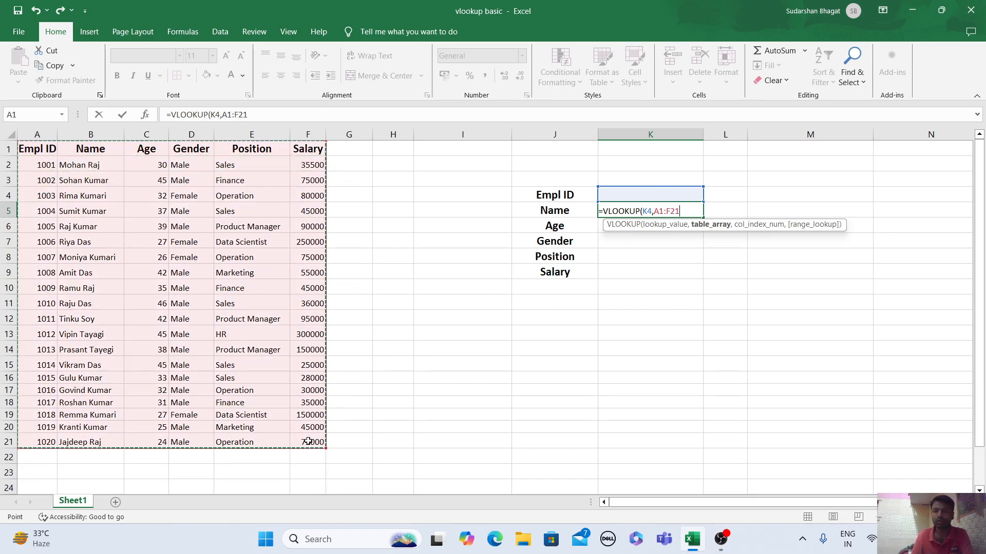
{"action": "type", "text": ","}
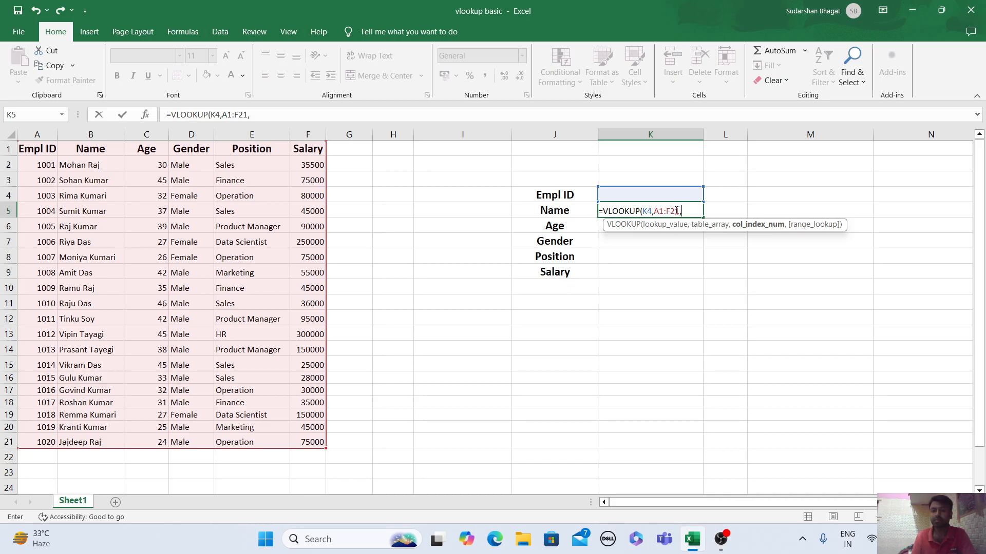
{"action": "type", "text": "2"}
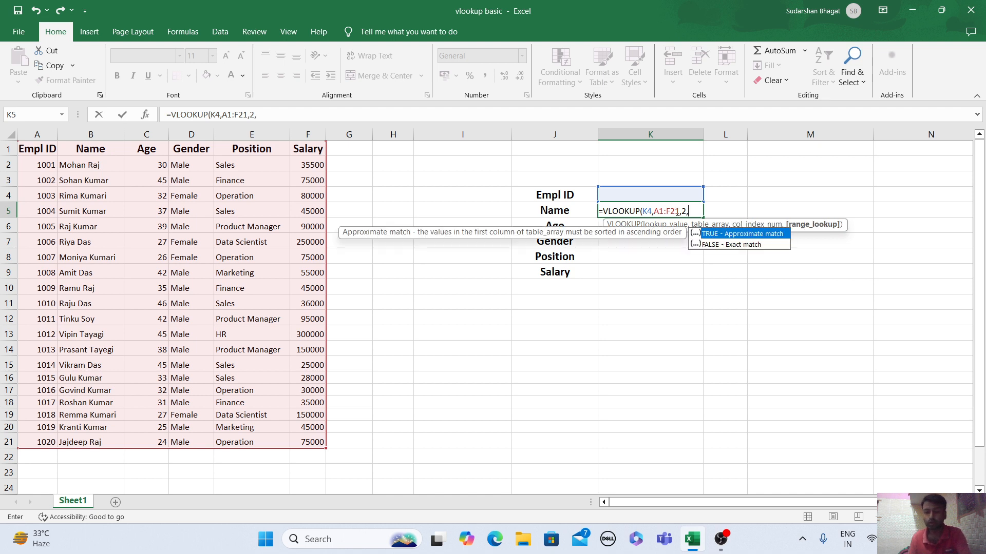
{"action": "type", "text": ",0"}
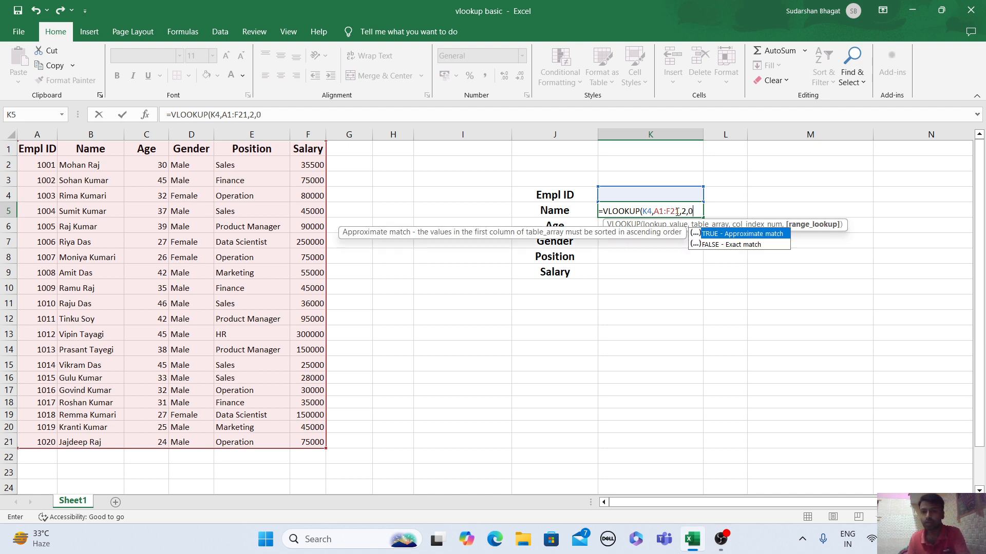
{"action": "type", "text": ")"}
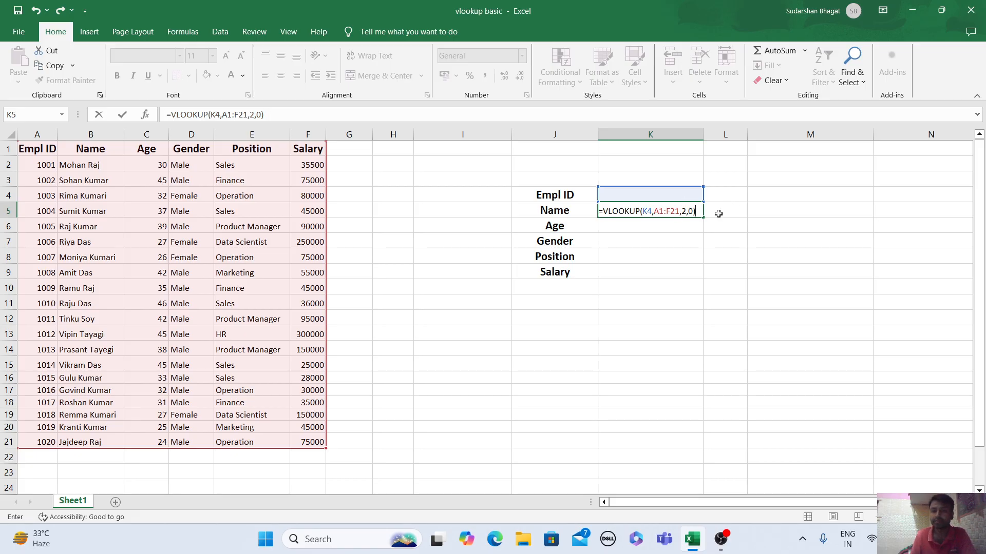
{"action": "left_click", "coordinate": [497, 195]}
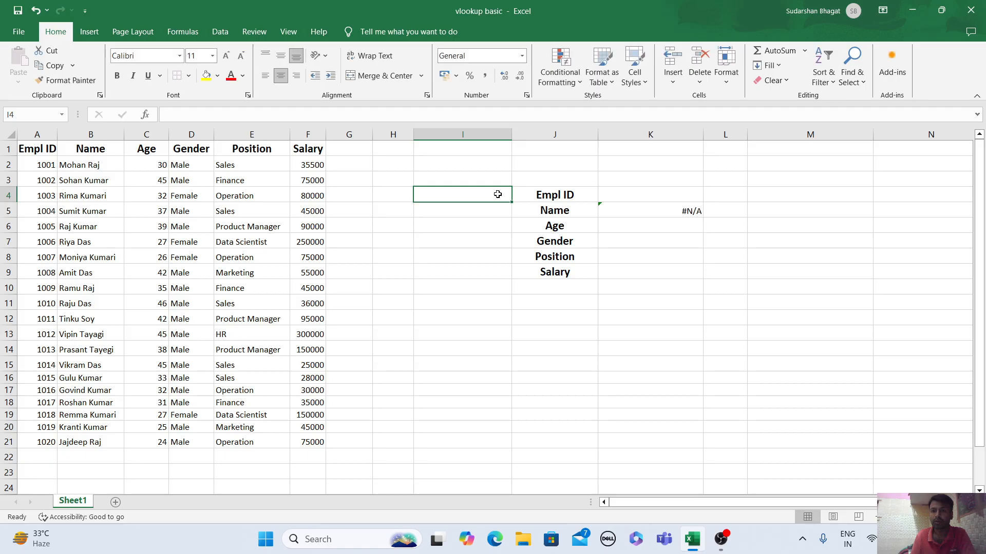
{"action": "left_click", "coordinate": [675, 213]}
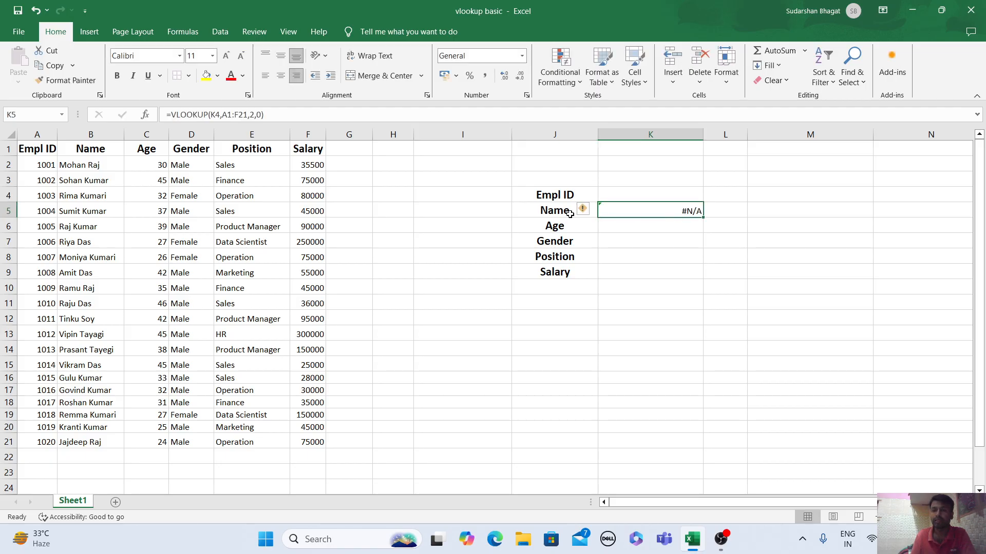
Number the label rows 1 to 6 in I4:I9 by entering 1 and 2 and extending the series down.
{"action": "left_click", "coordinate": [496, 195]}
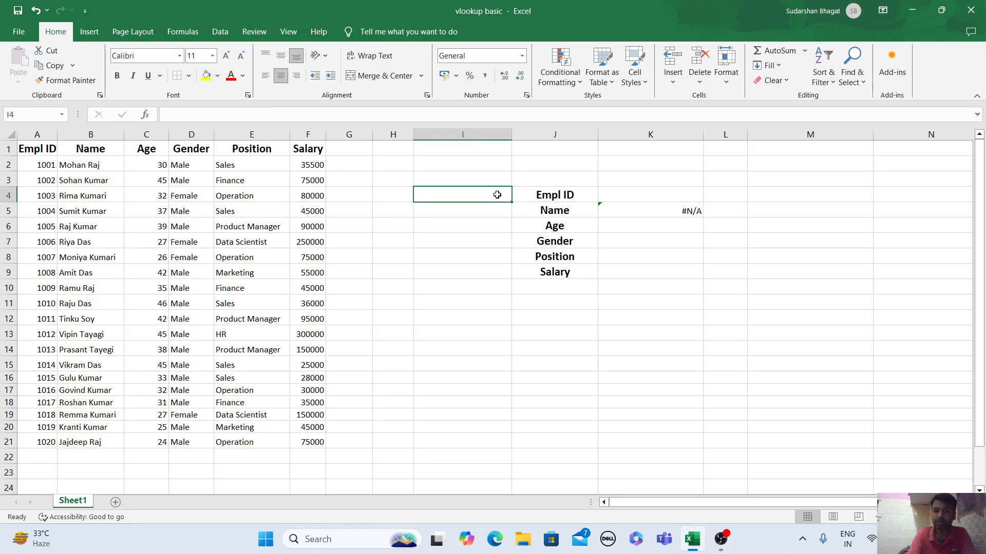
{"action": "type", "text": "1"}
{"action": "key", "text": "Return"}
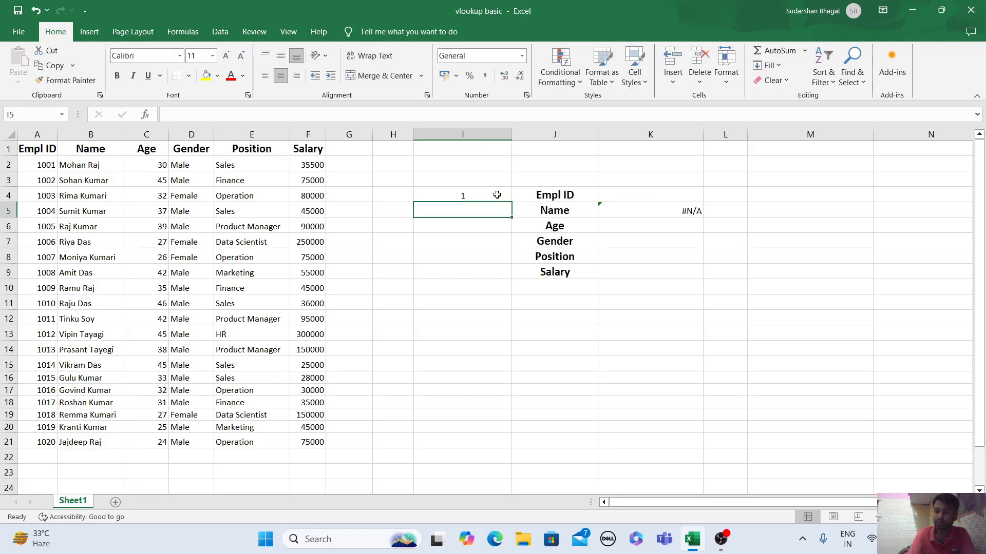
{"action": "type", "text": "2"}
{"action": "key", "text": "Return"}
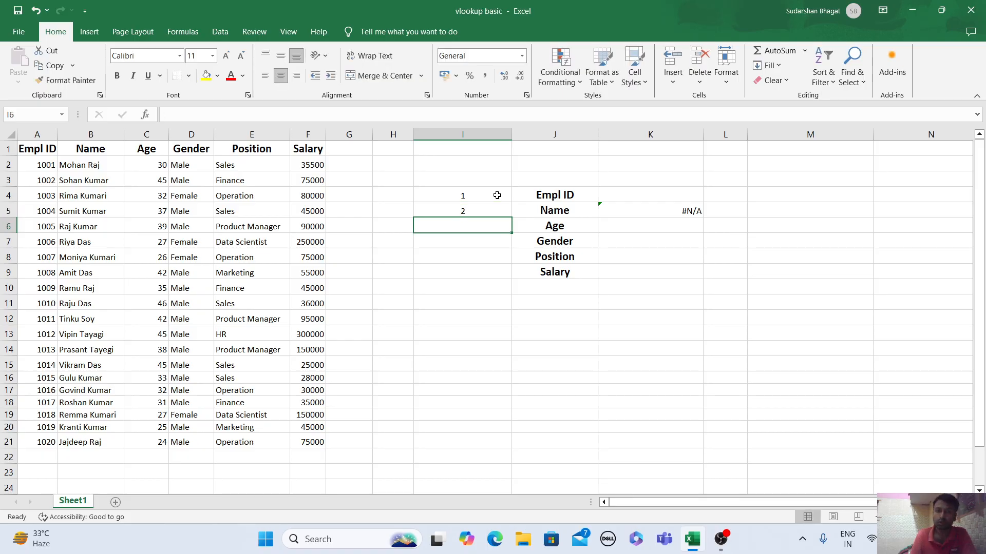
{"action": "left_click", "coordinate": [497, 193]}
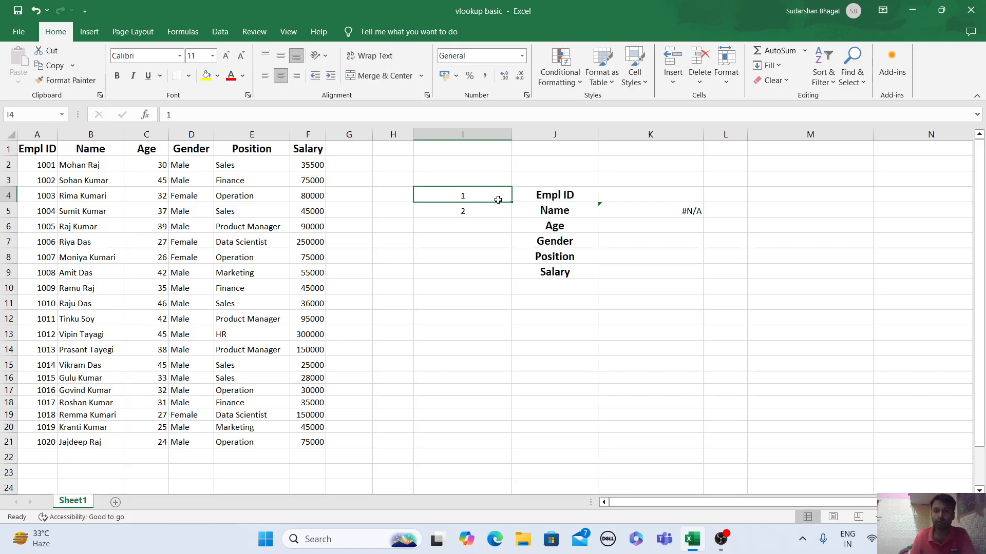
{"action": "left_click_drag", "start_coordinate": [497, 200], "coordinate": [498, 211]}
{"action": "left_click_drag", "start_coordinate": [513, 218], "coordinate": [514, 280]}
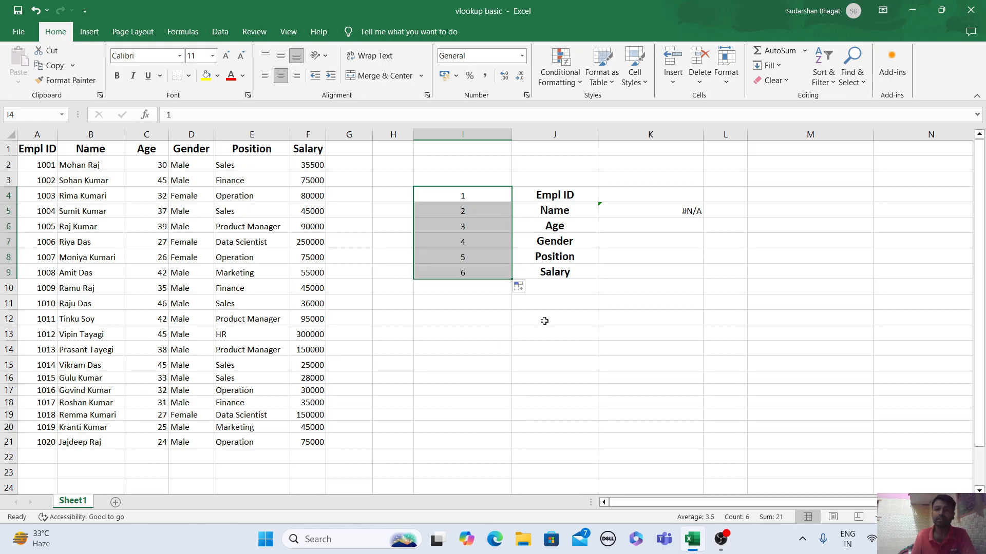
Replace the column index in the K5 formula with a reference to I5, giving =VLOOKUP(K4,A1:F21,I5,0).
{"action": "left_click", "coordinate": [624, 209]}
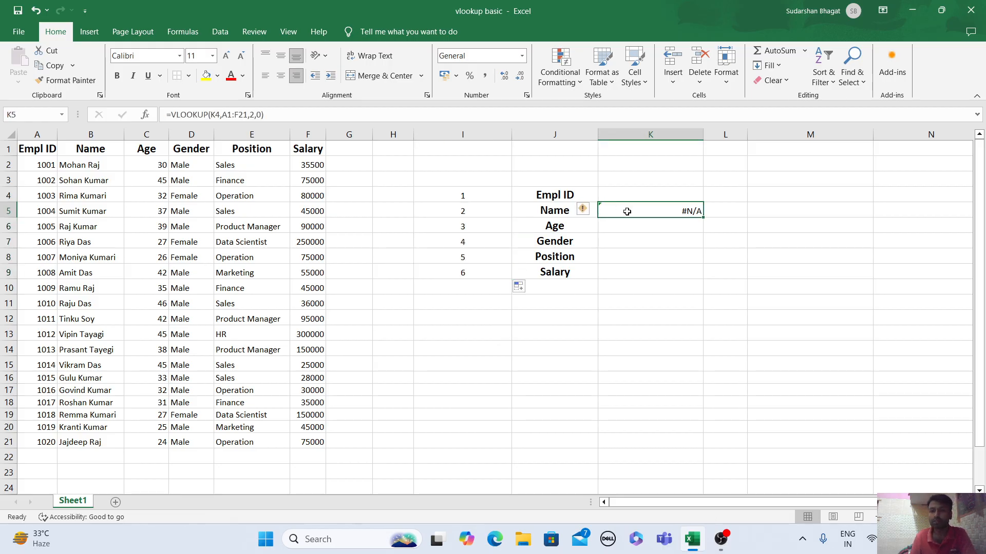
{"action": "double_click", "coordinate": [626, 212]}
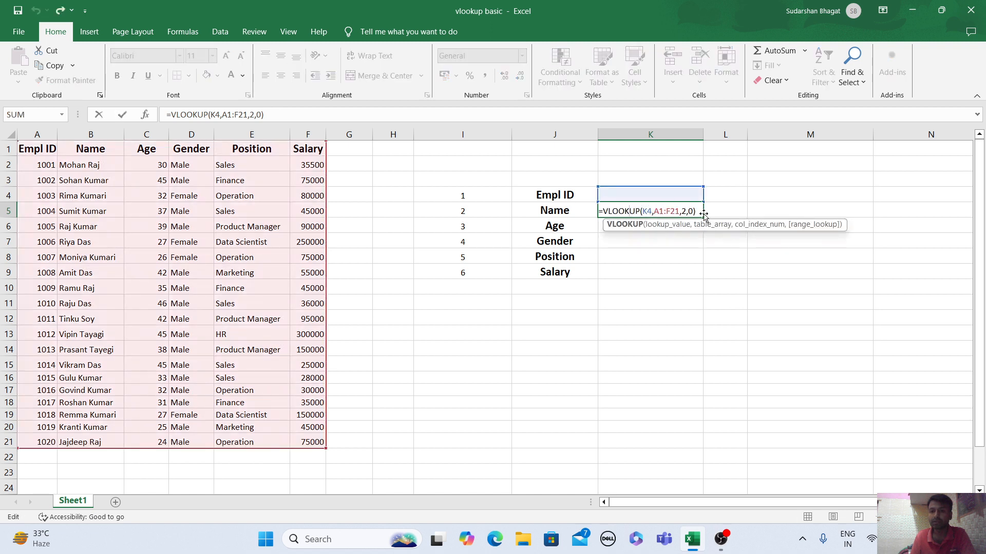
{"action": "left_click", "coordinate": [686, 211]}
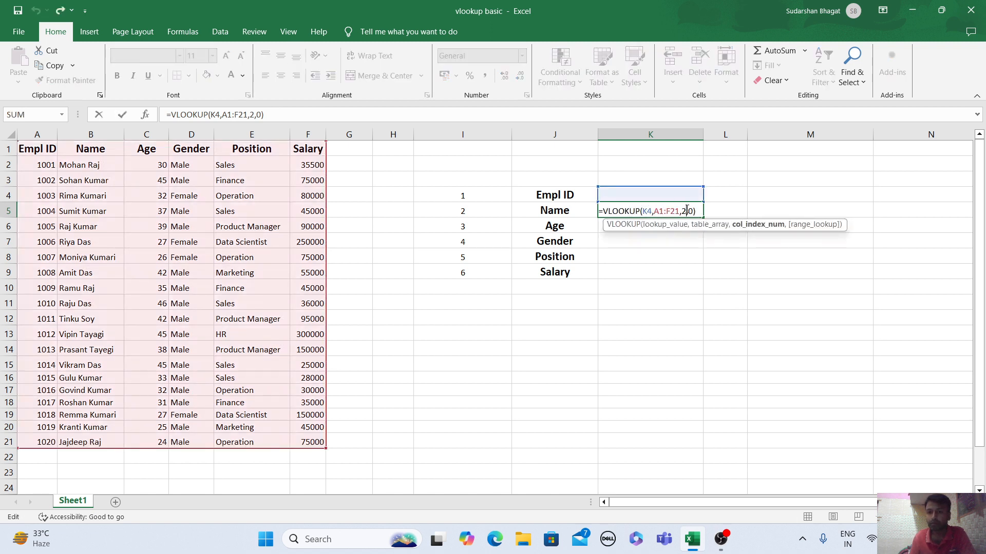
{"action": "key", "text": "BackSpace"}
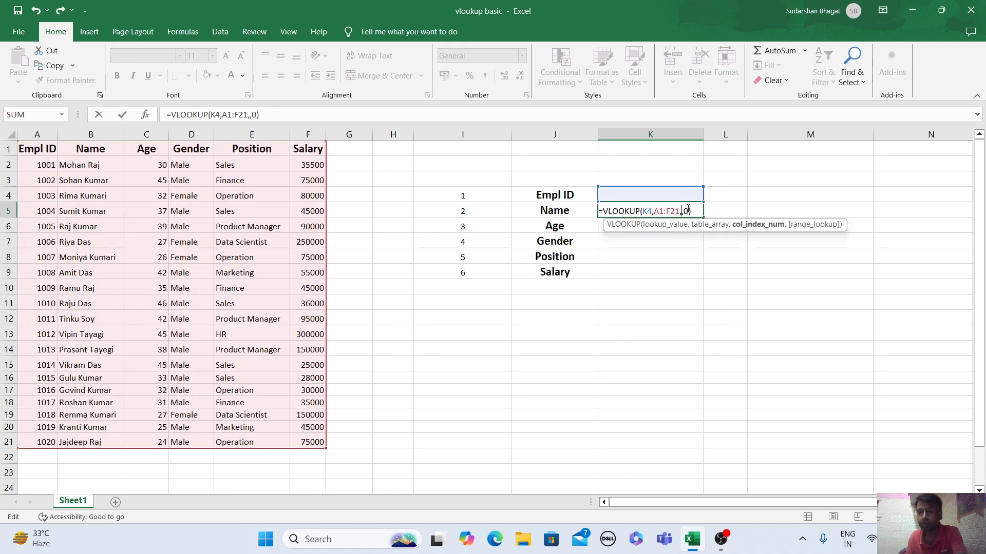
{"action": "left_click", "coordinate": [462, 211]}
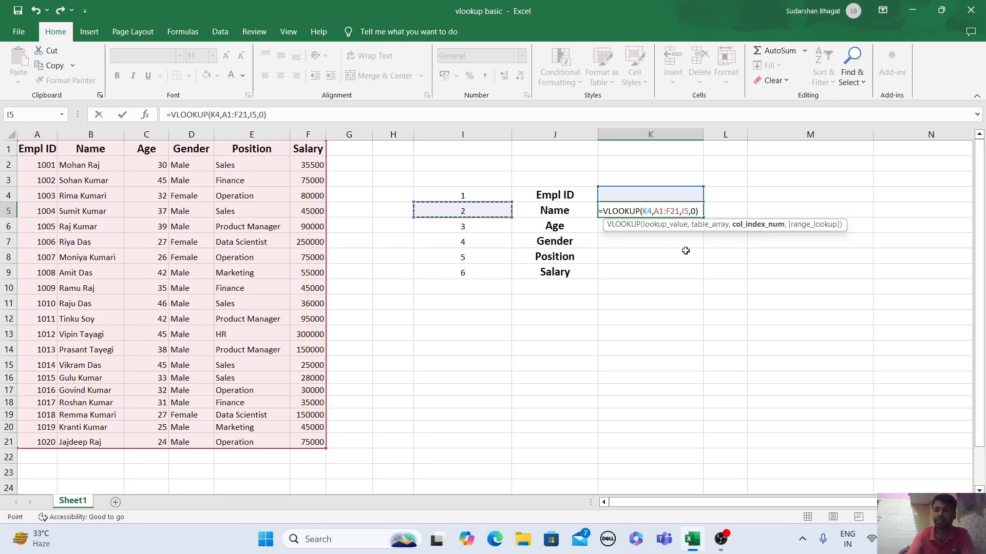
{"action": "key", "text": "Return"}
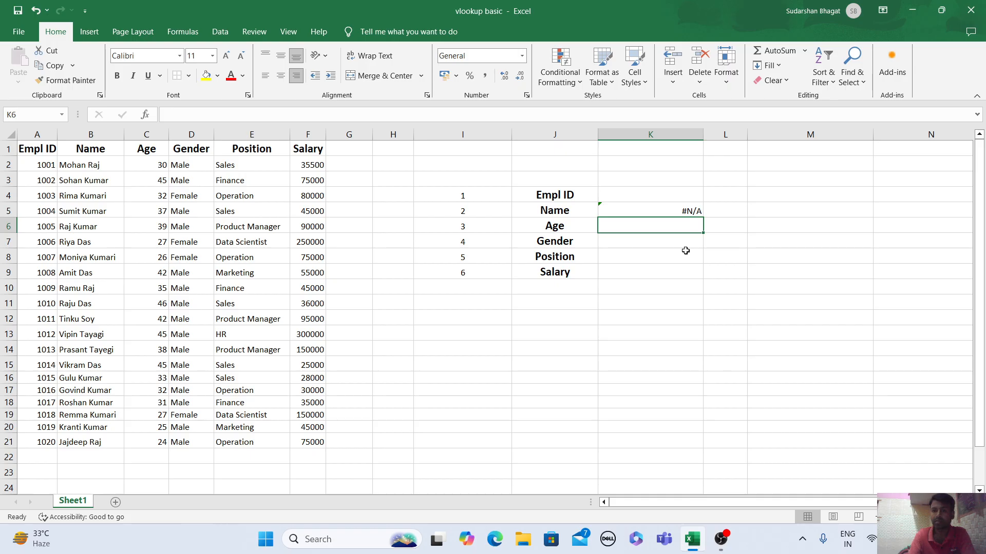
Enter the employee ID from row 7 of the table in K4 and fill the K5 formula down to K9.
{"action": "left_click", "coordinate": [673, 197]}
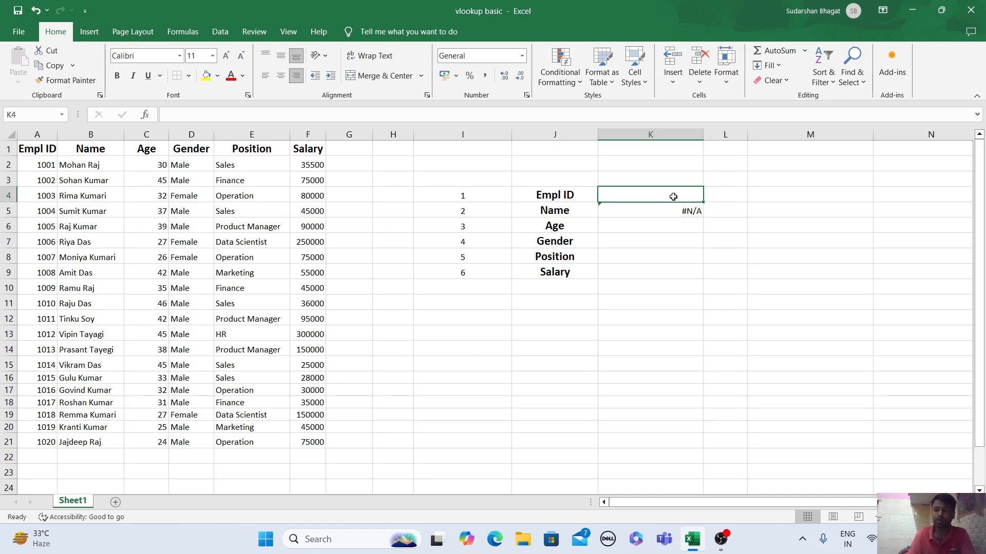
{"action": "type", "text": "1006"}
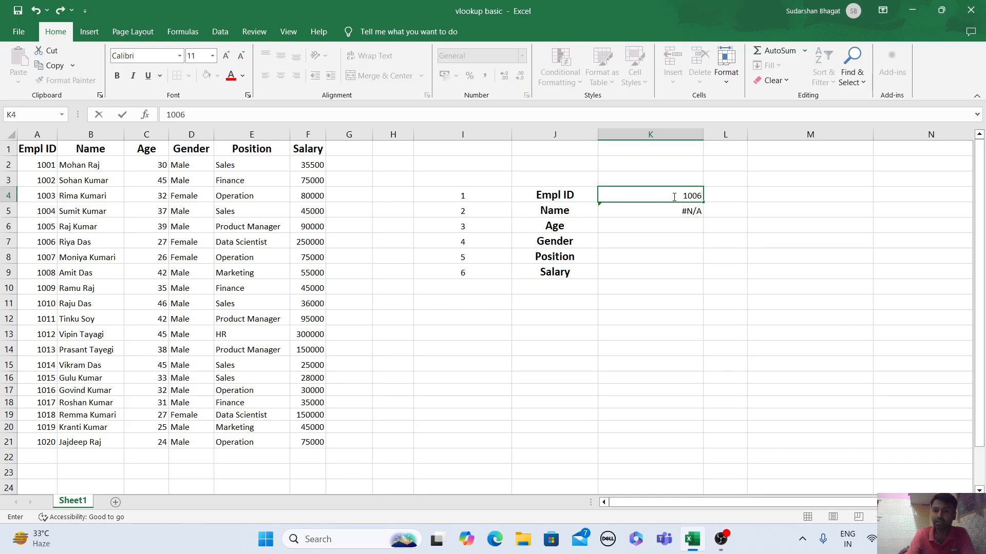
{"action": "key", "text": "Return"}
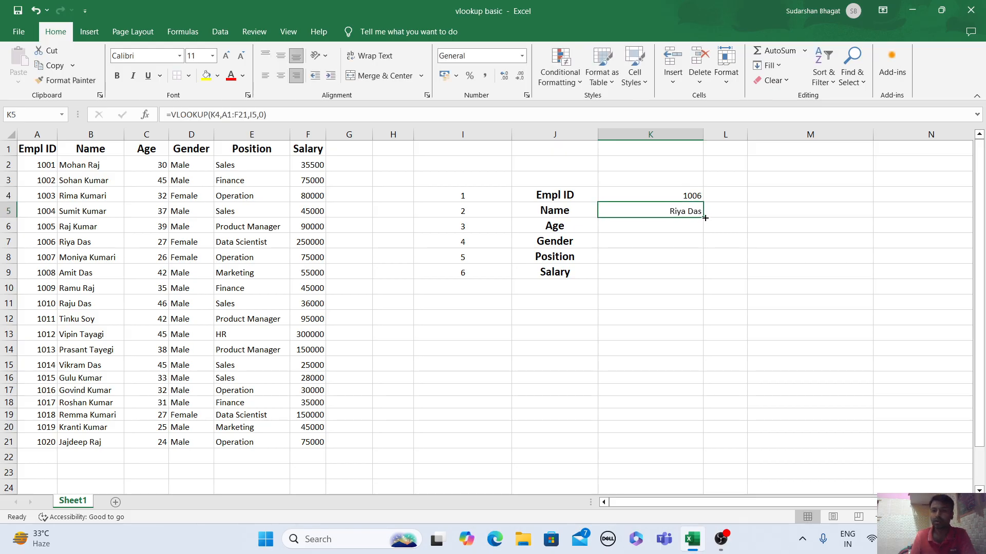
{"action": "left_click_drag", "start_coordinate": [703, 218], "coordinate": [700, 277]}
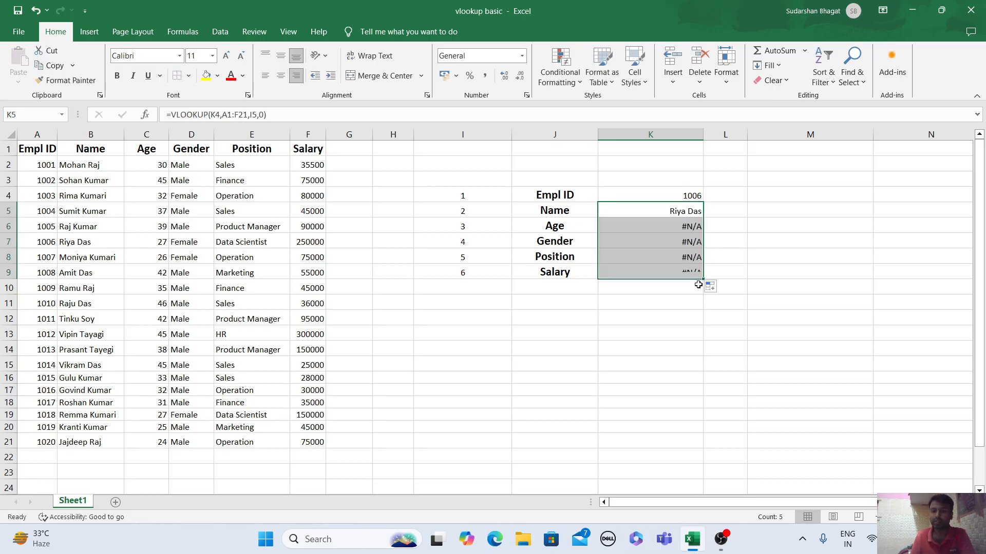
{"action": "left_click", "coordinate": [693, 317]}
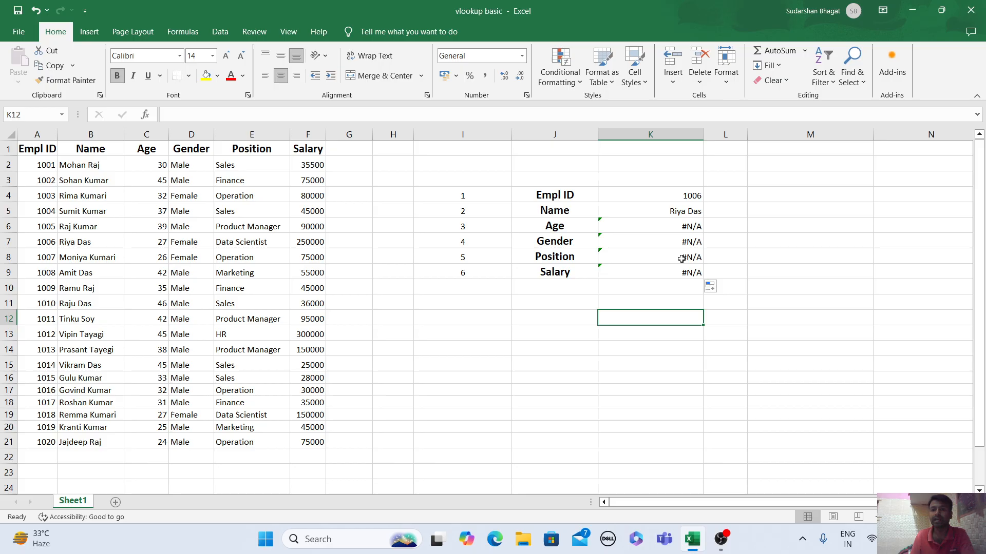
Make the lookup value reference in the K5 VLOOKUP formula absolute as $K$4.
{"action": "left_click", "coordinate": [683, 209]}
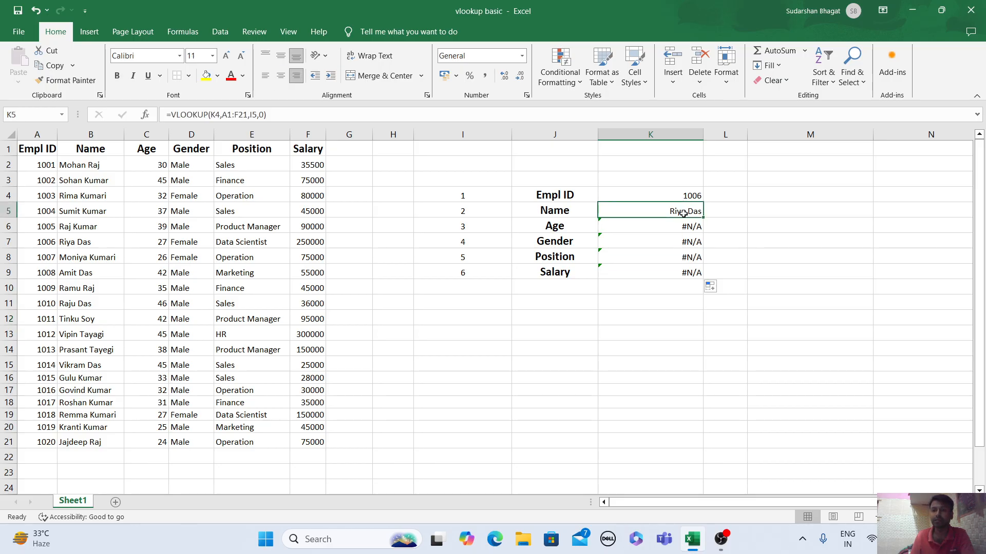
{"action": "double_click", "coordinate": [683, 210]}
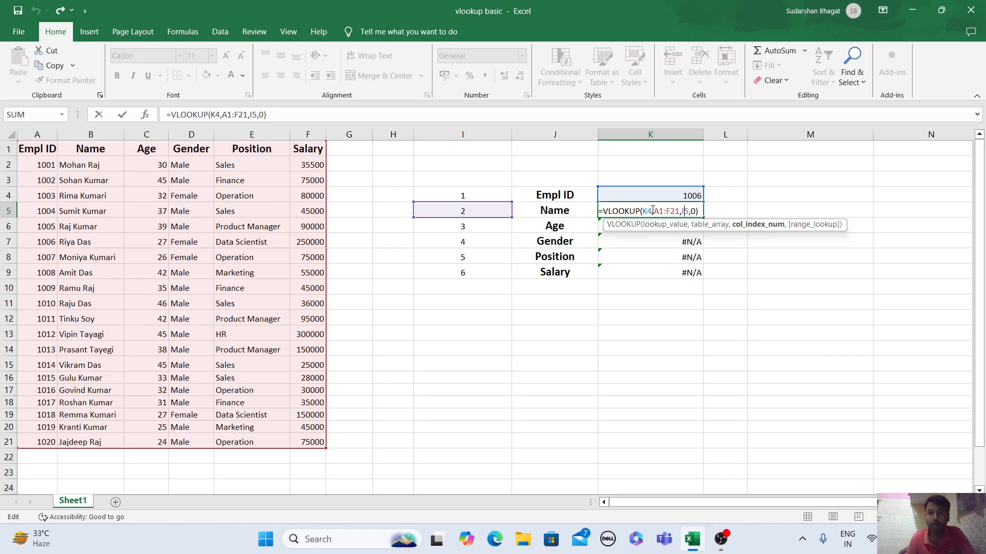
{"action": "left_click_drag", "start_coordinate": [653, 211], "coordinate": [644, 211]}
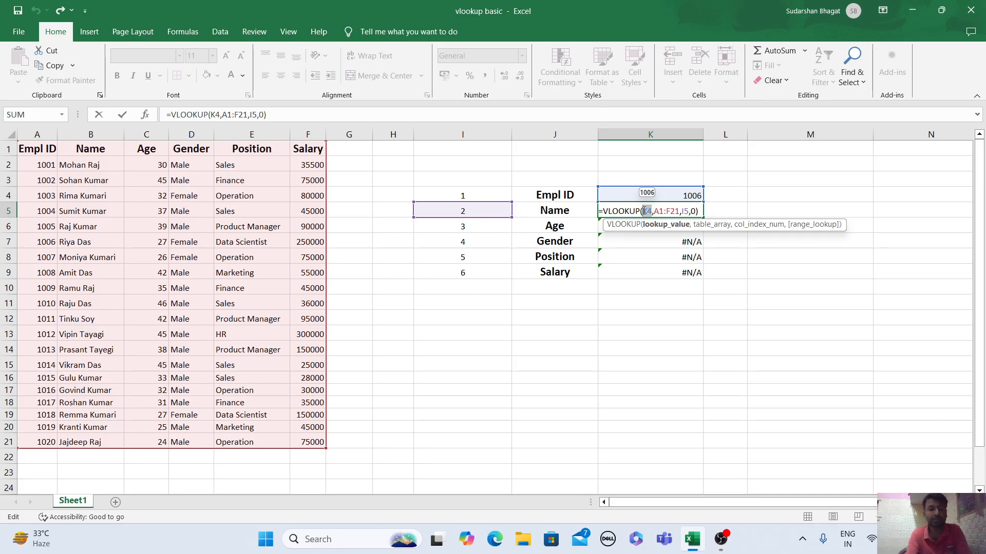
{"action": "key", "text": "F4"}
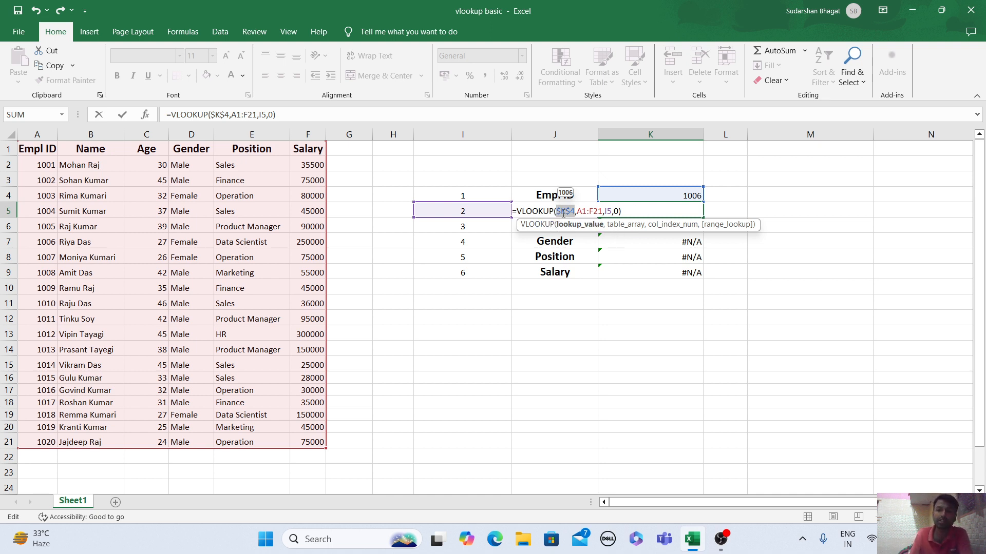
Lock the table range as $A$1:$F$21 in the K5 formula, giving =VLOOKUP($K$4,$A$1:$F$21,I5,0), and fill it down to K9.
{"action": "left_click", "coordinate": [599, 212]}
{"action": "left_click_drag", "start_coordinate": [599, 212], "coordinate": [604, 211]}
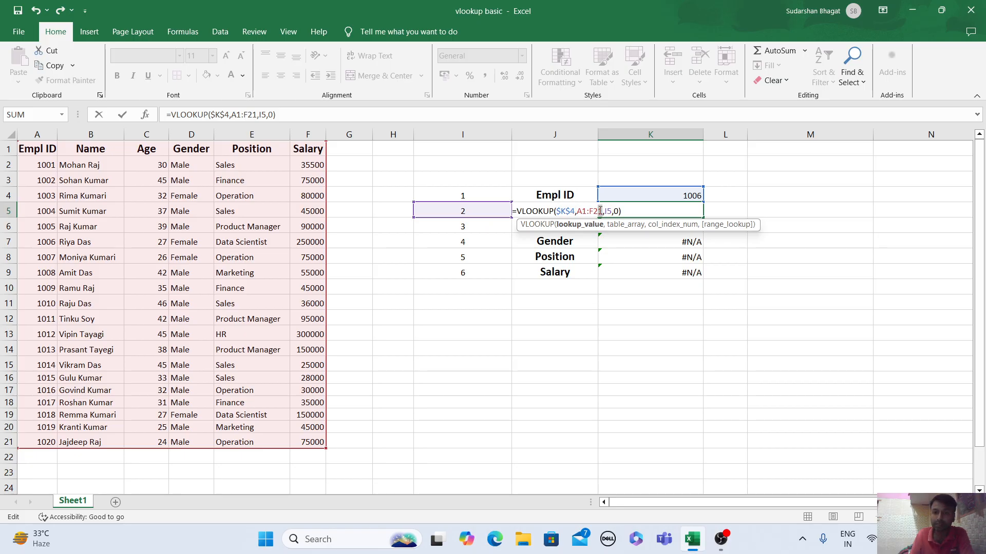
{"action": "left_click", "coordinate": [601, 212]}
{"action": "left_click_drag", "start_coordinate": [604, 211], "coordinate": [577, 212]}
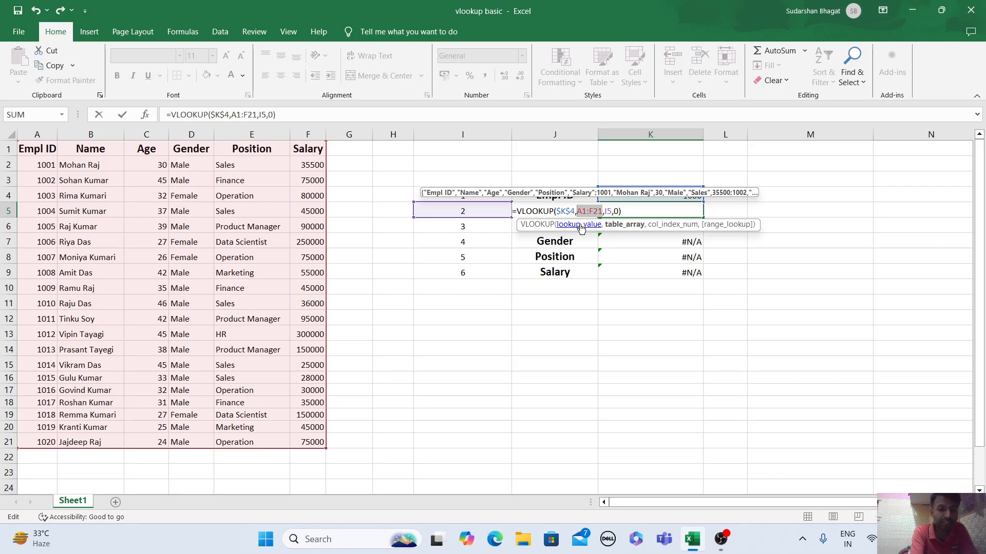
{"action": "key", "text": "F4"}
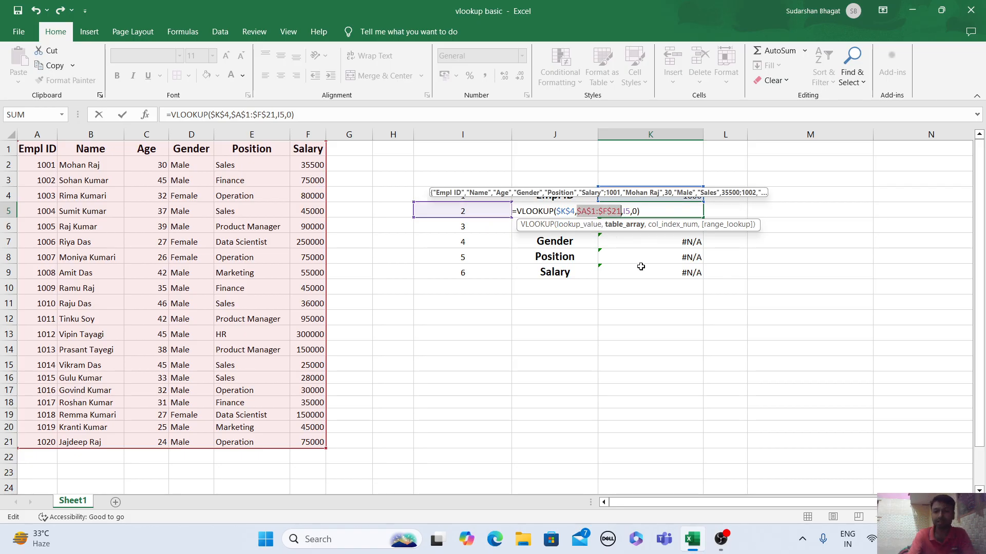
{"action": "key", "text": "Return"}
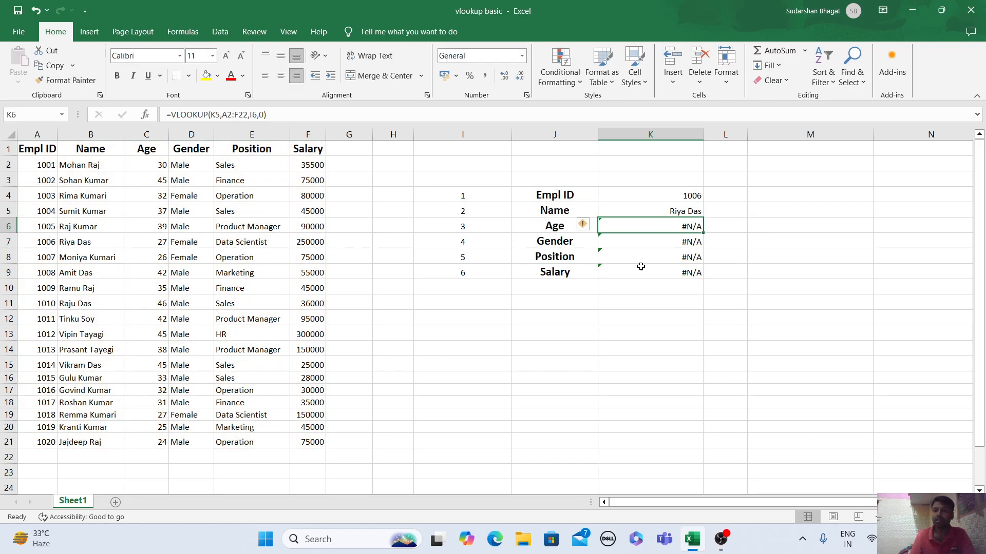
{"action": "left_click", "coordinate": [694, 212]}
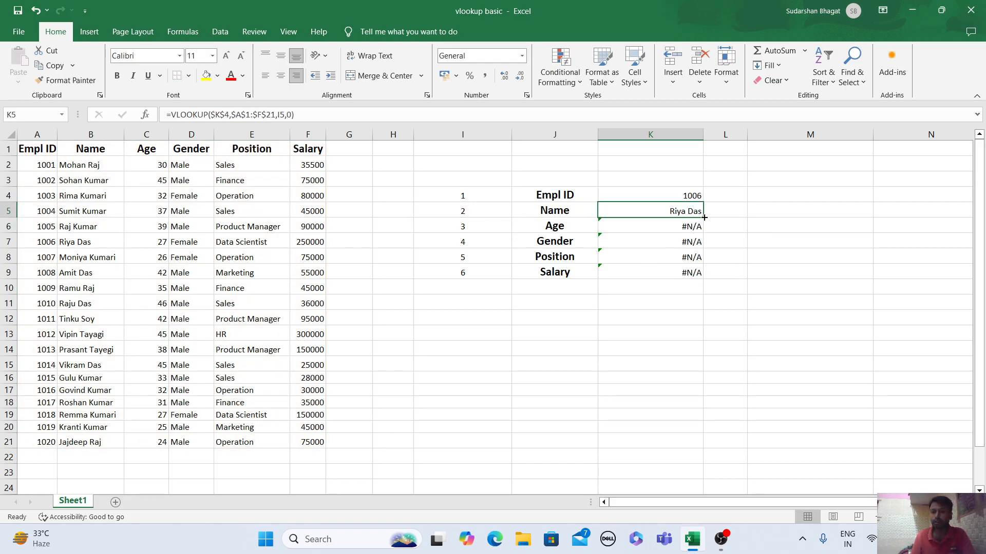
{"action": "left_click_drag", "start_coordinate": [704, 217], "coordinate": [703, 278]}
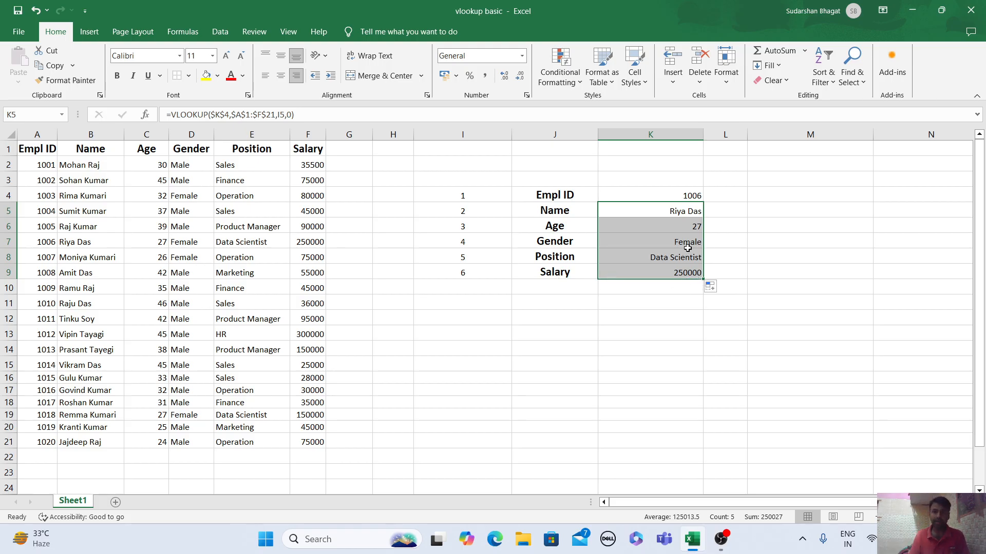
Test the lookup form by entering the employee ID from row 10 of the table in K4.
{"action": "left_click", "coordinate": [691, 195]}
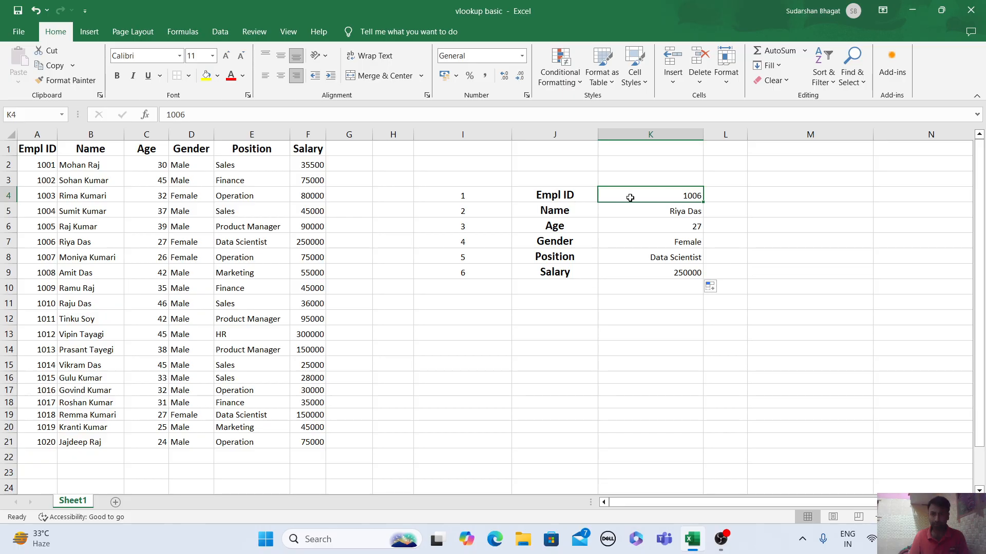
{"action": "type", "text": "1009"}
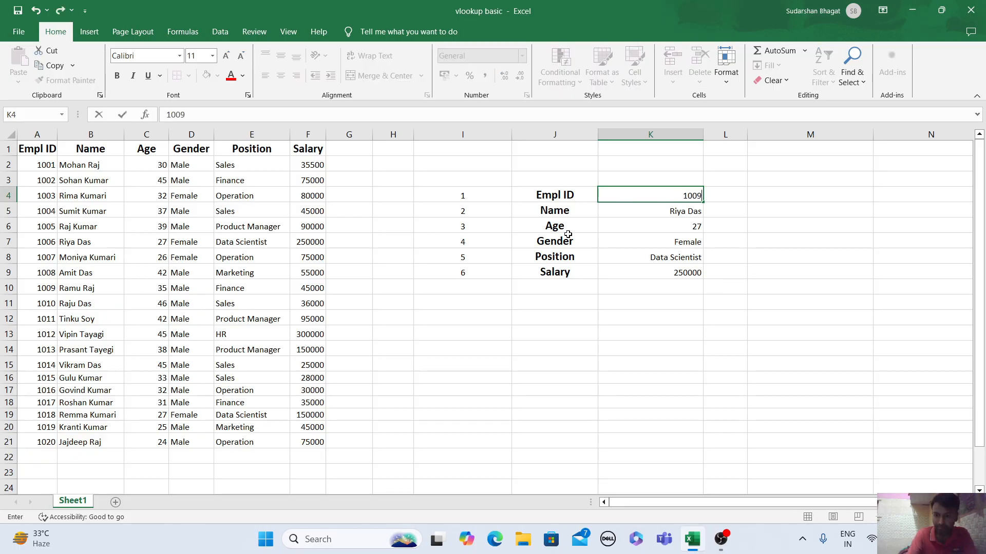
{"action": "key", "text": "Return"}
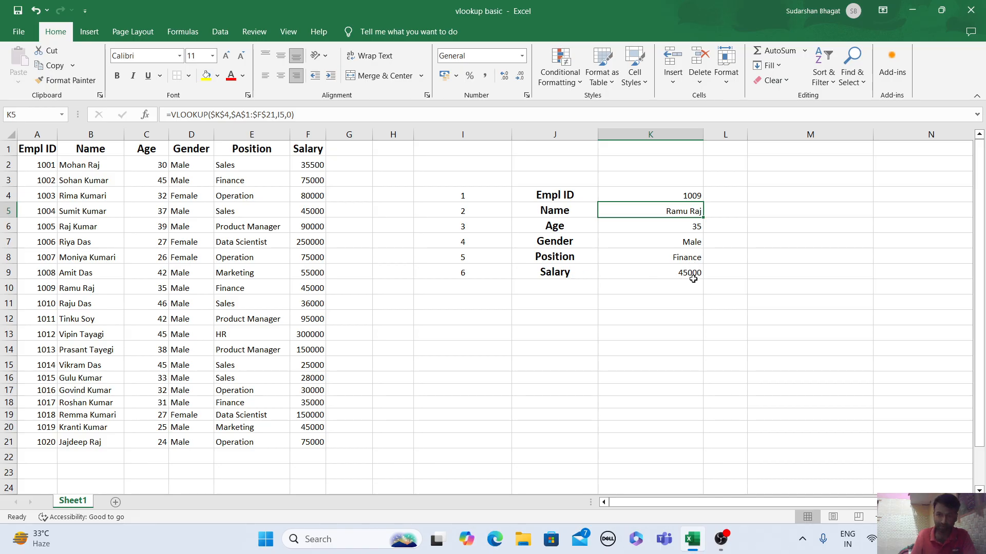
Look up another employee by entering the employee ID from row 8 of the table in K4.
{"action": "left_click", "coordinate": [695, 194]}
{"action": "type", "text": "1"}
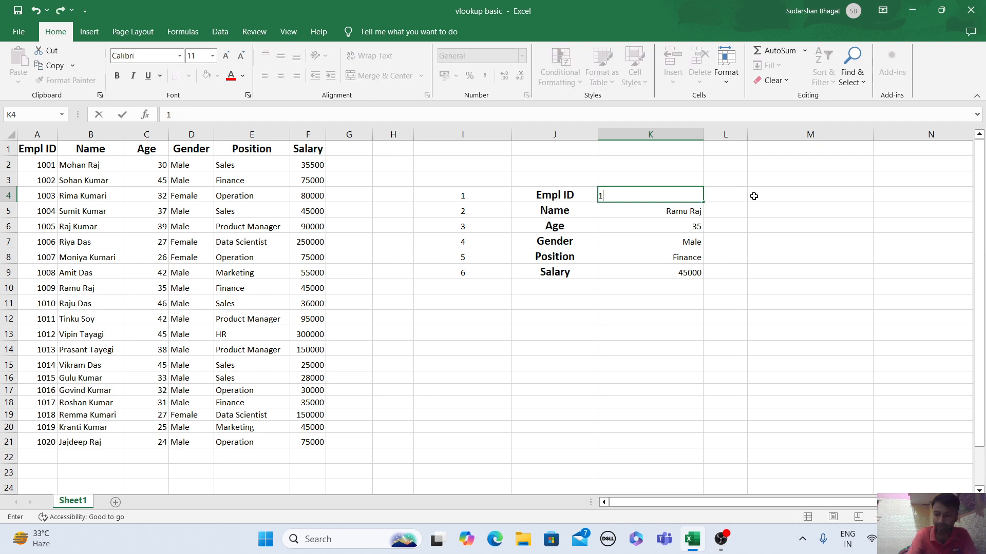
{"action": "type", "text": "007"}
{"action": "key", "text": "Return"}
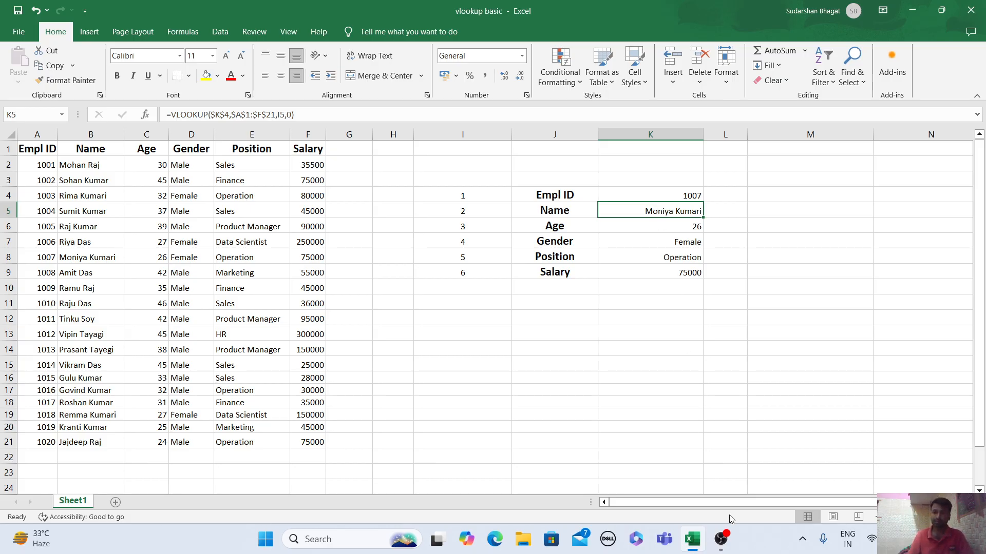
{"action": "left_click", "coordinate": [721, 539]}
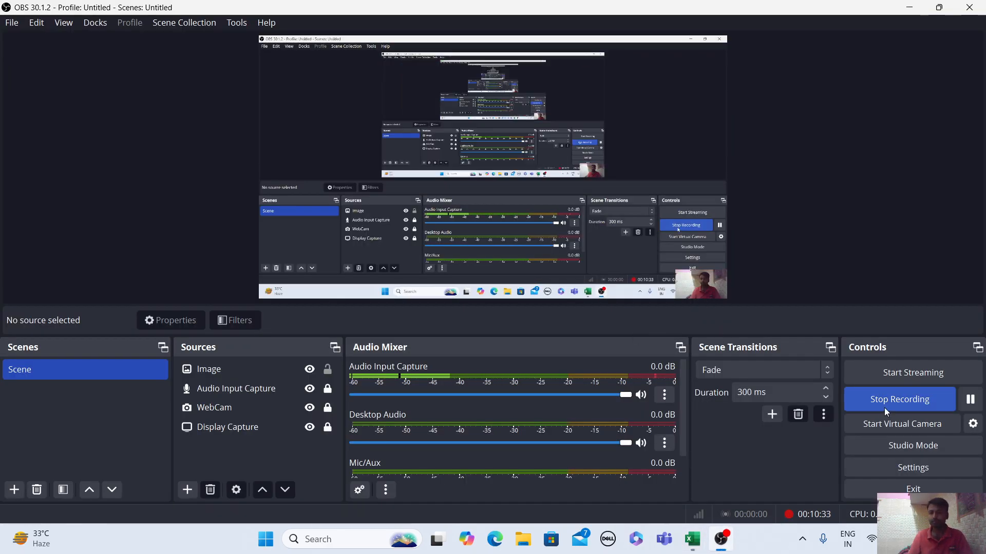